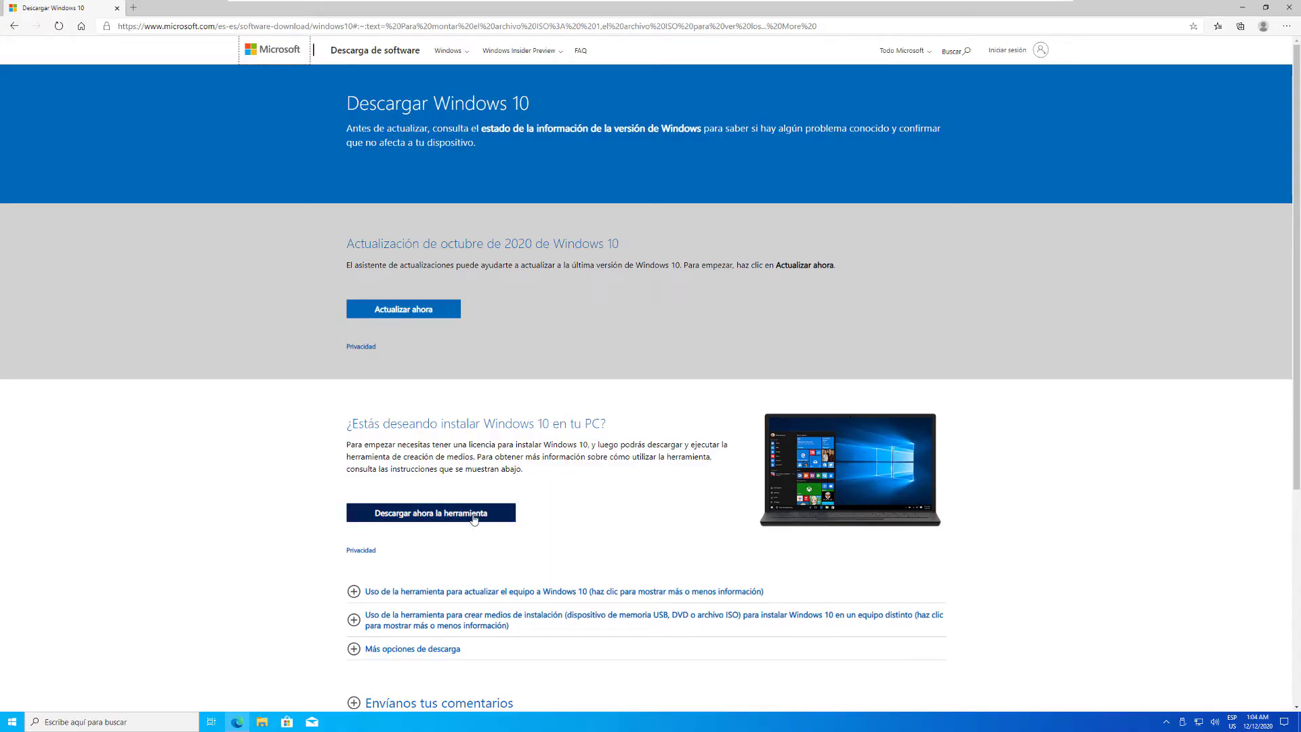
Download the Windows 10 media creation tool, run it with permission to make changes, and minimize the browser
left_click(492, 518)
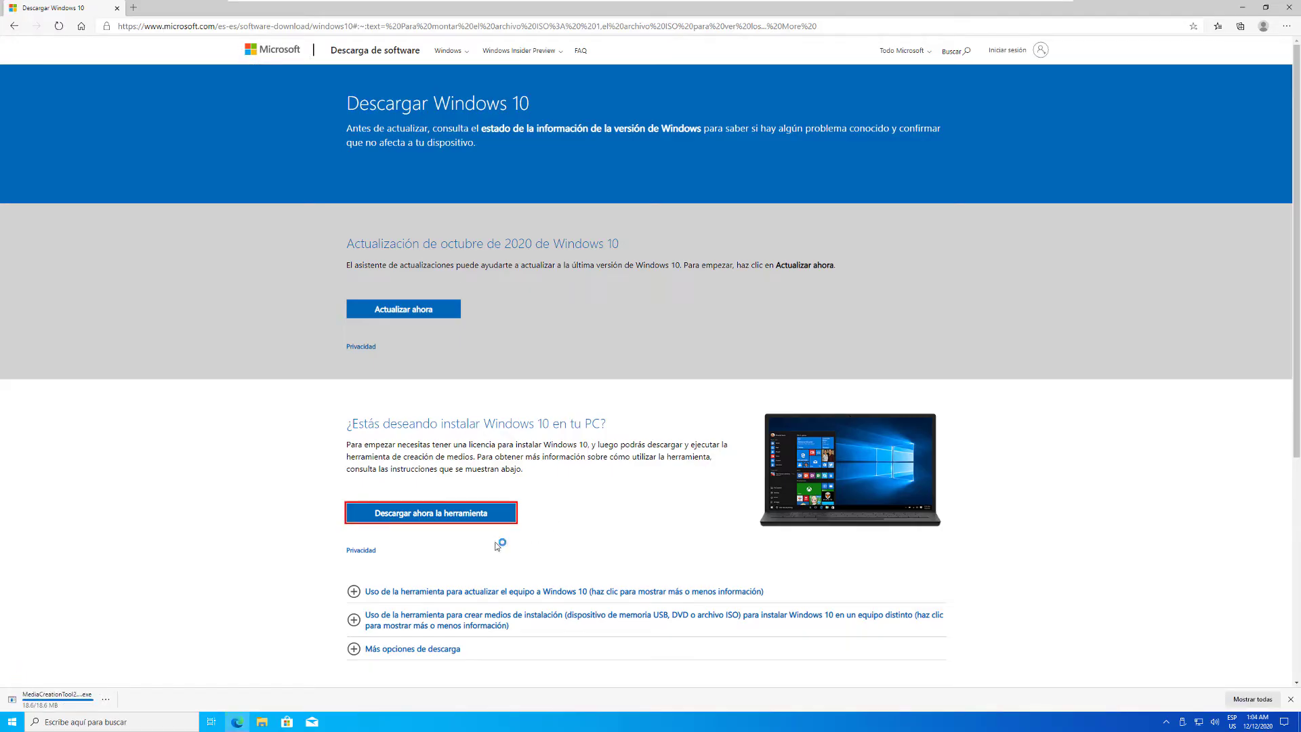
left_click(55, 702)
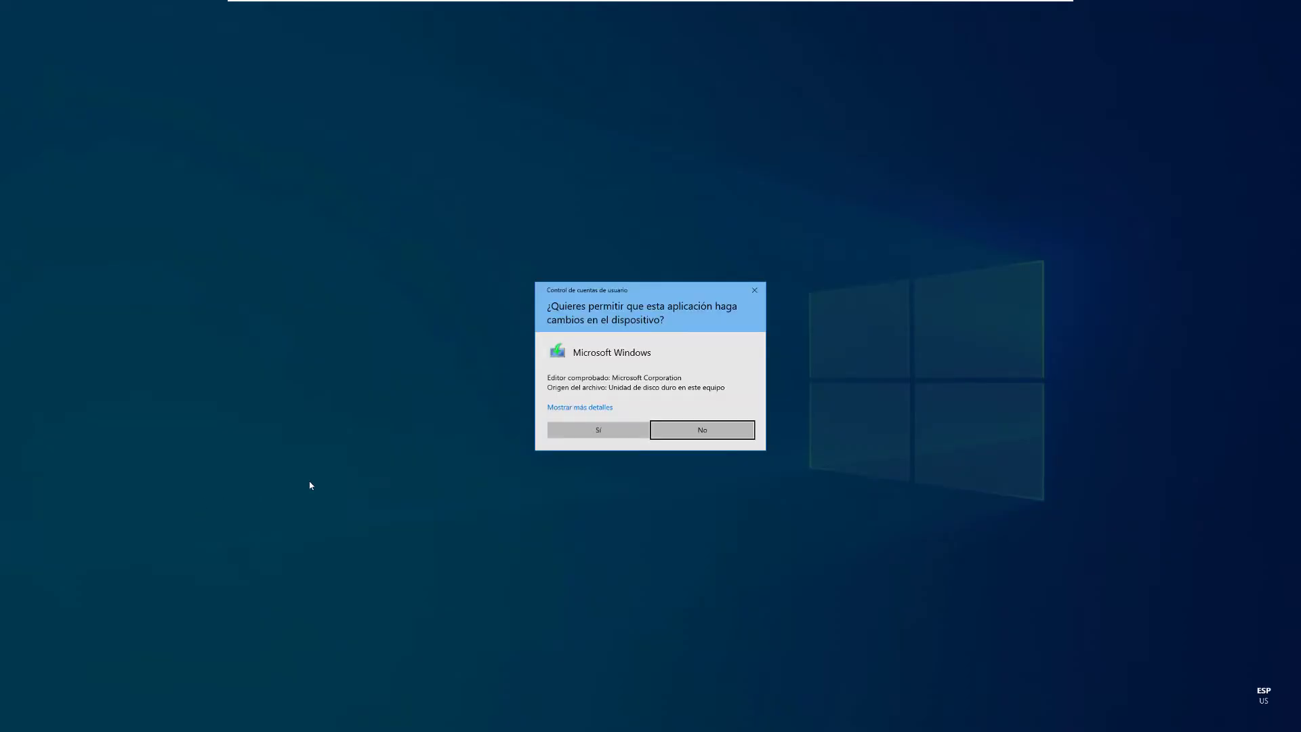
left_click(583, 429)
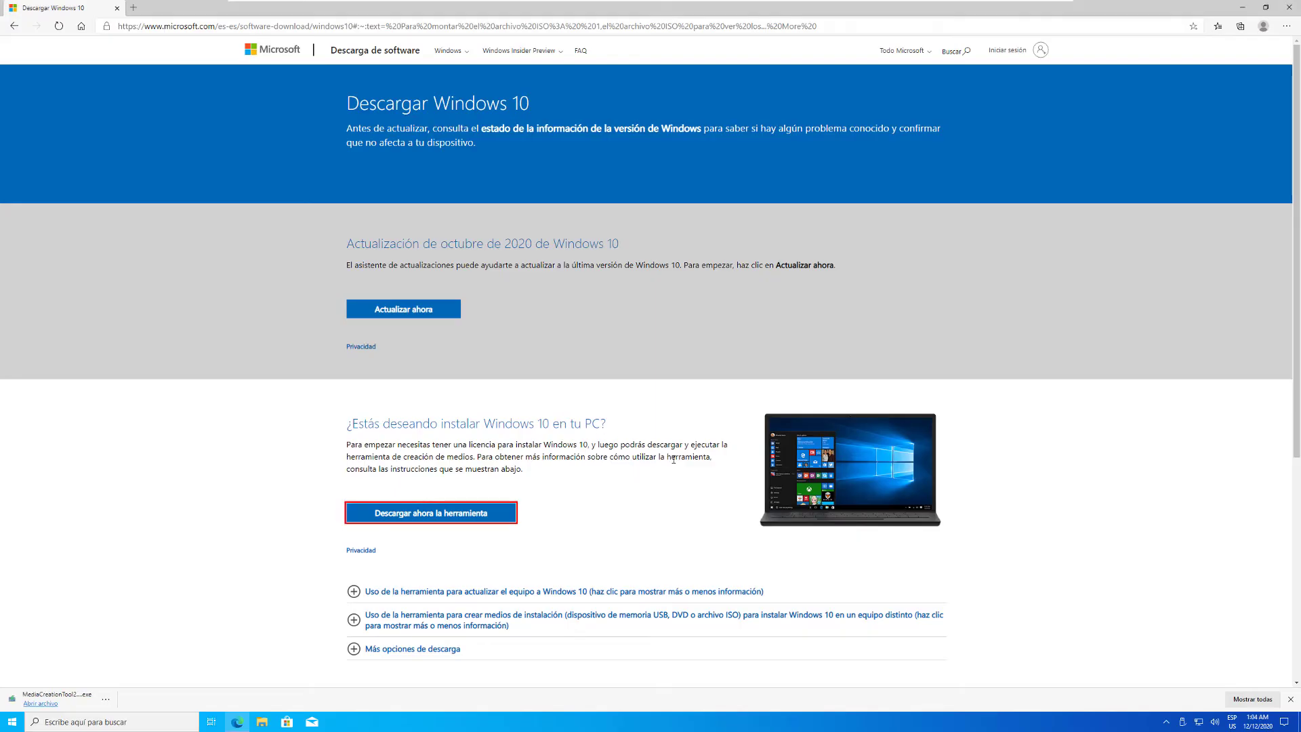
left_click(1245, 9)
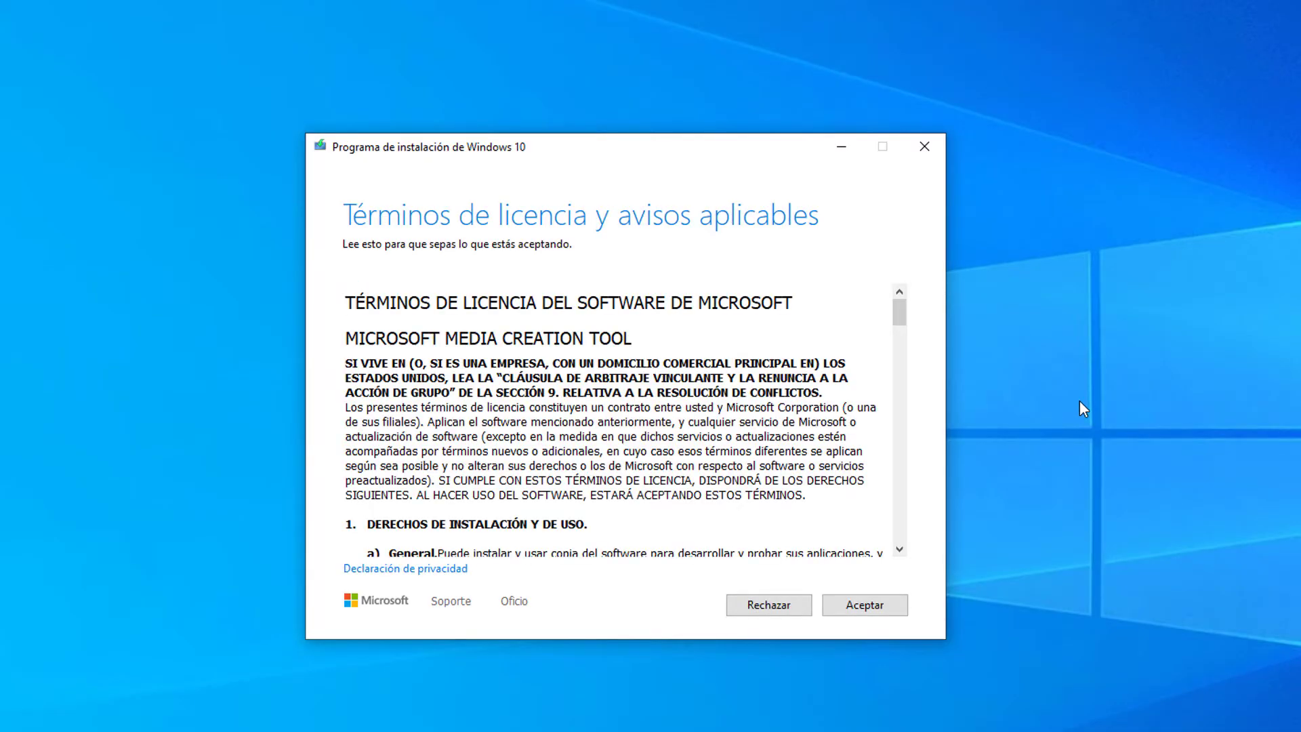
Accept the license terms and choose to create installation media (USB, DVD or ISO file) for another PC
left_click(874, 610)
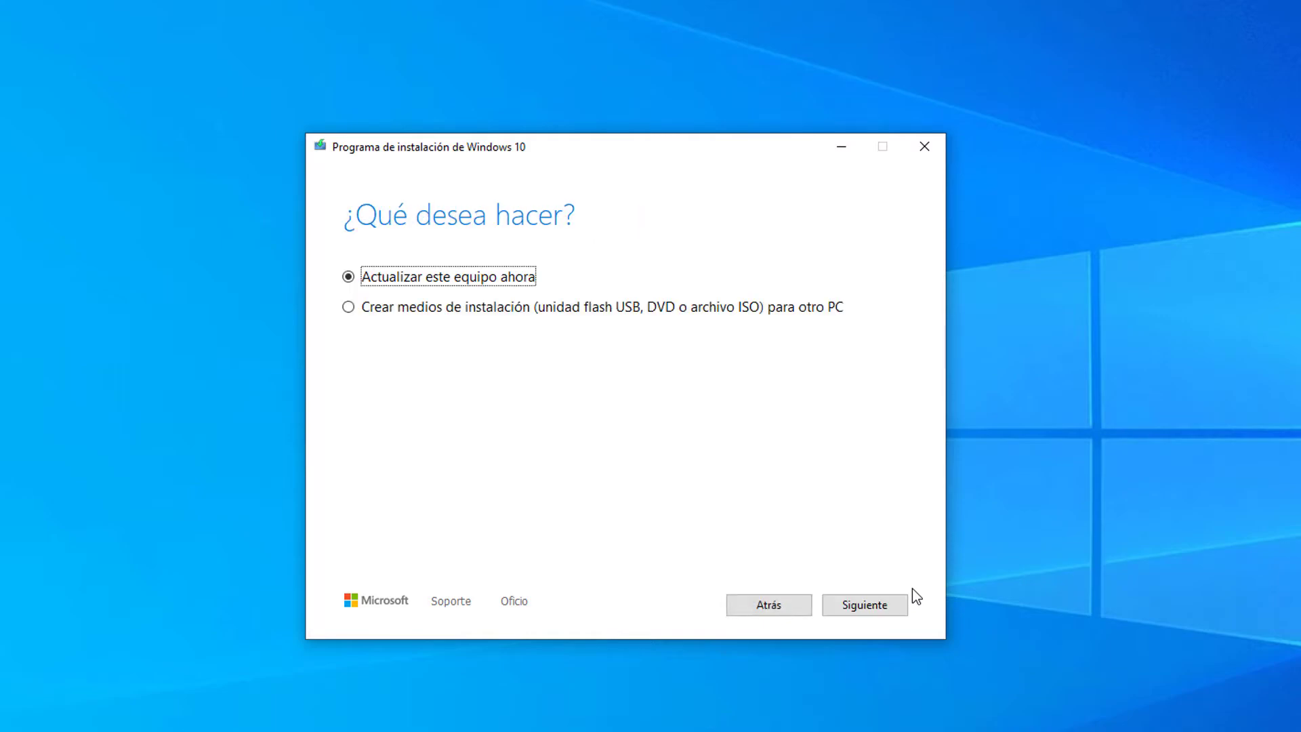
left_click(593, 310)
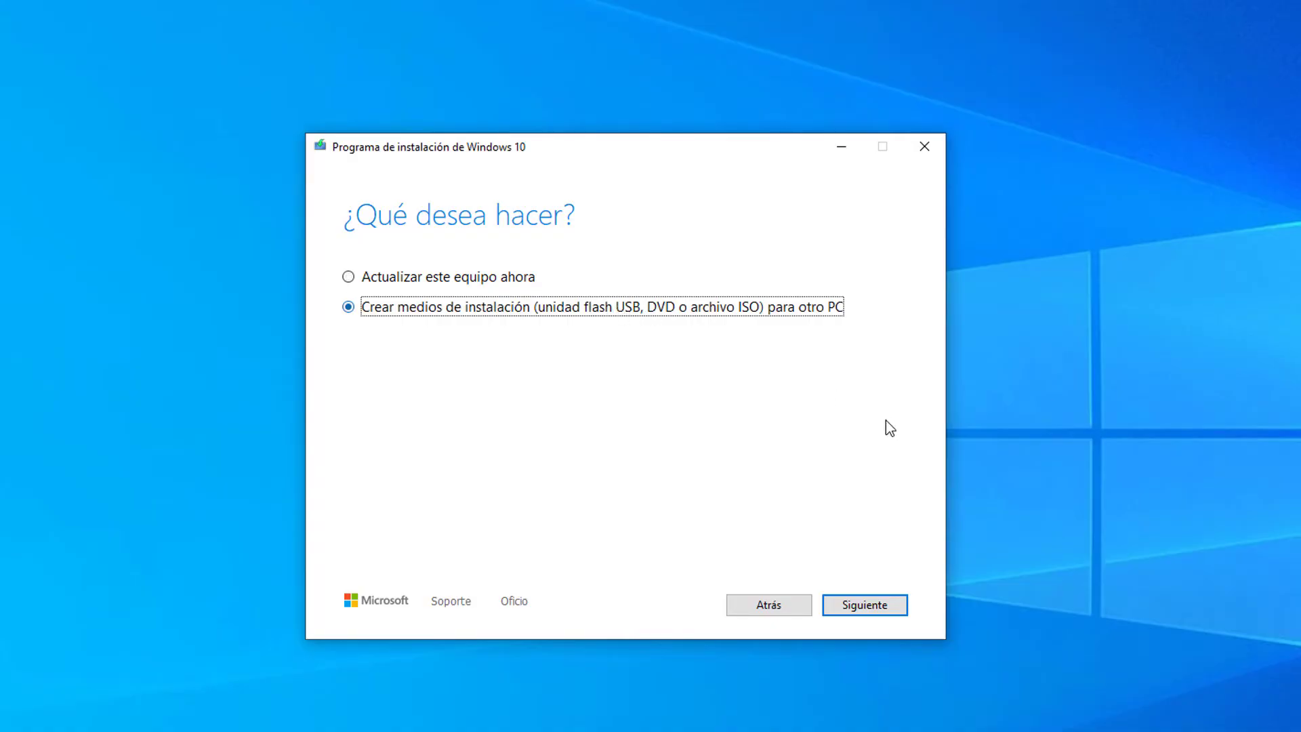
left_click(875, 602)
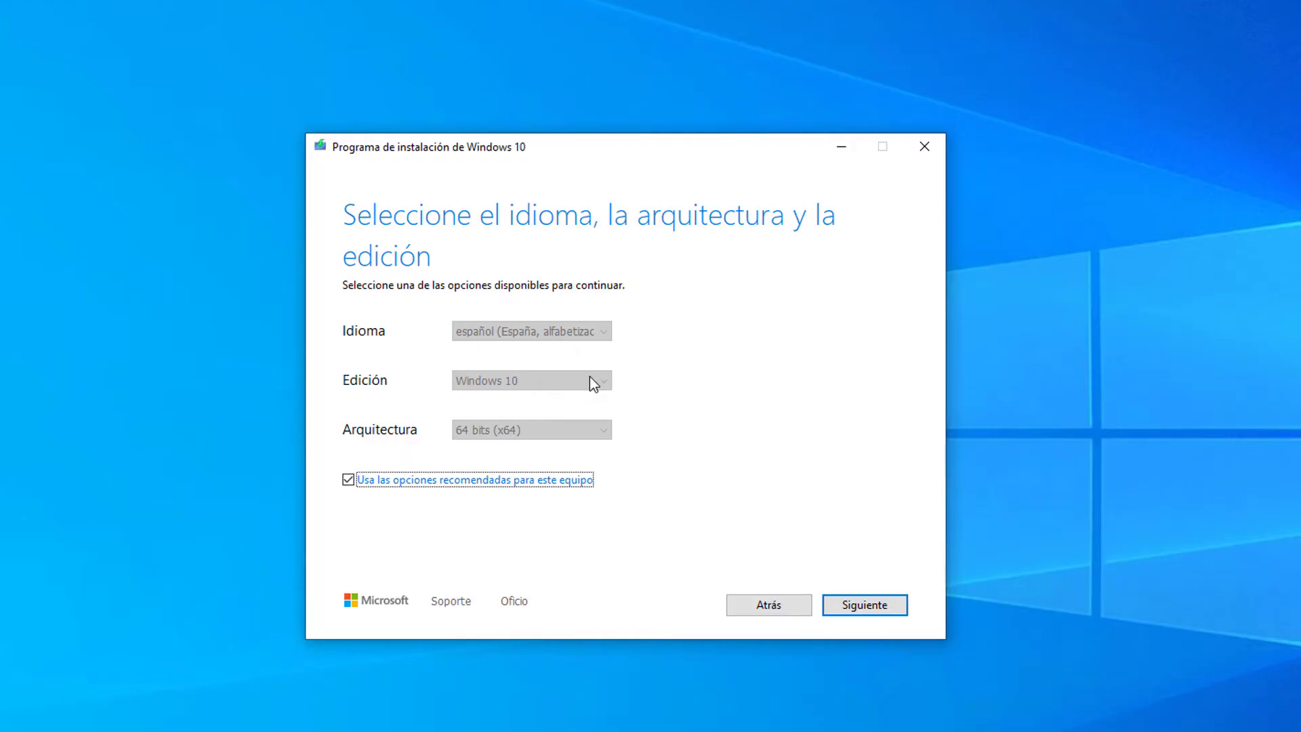
Keep the recommended language, edition and architecture options and choose Archivo ISO as the medium
left_click(348, 480)
left_click(347, 480)
left_click(872, 605)
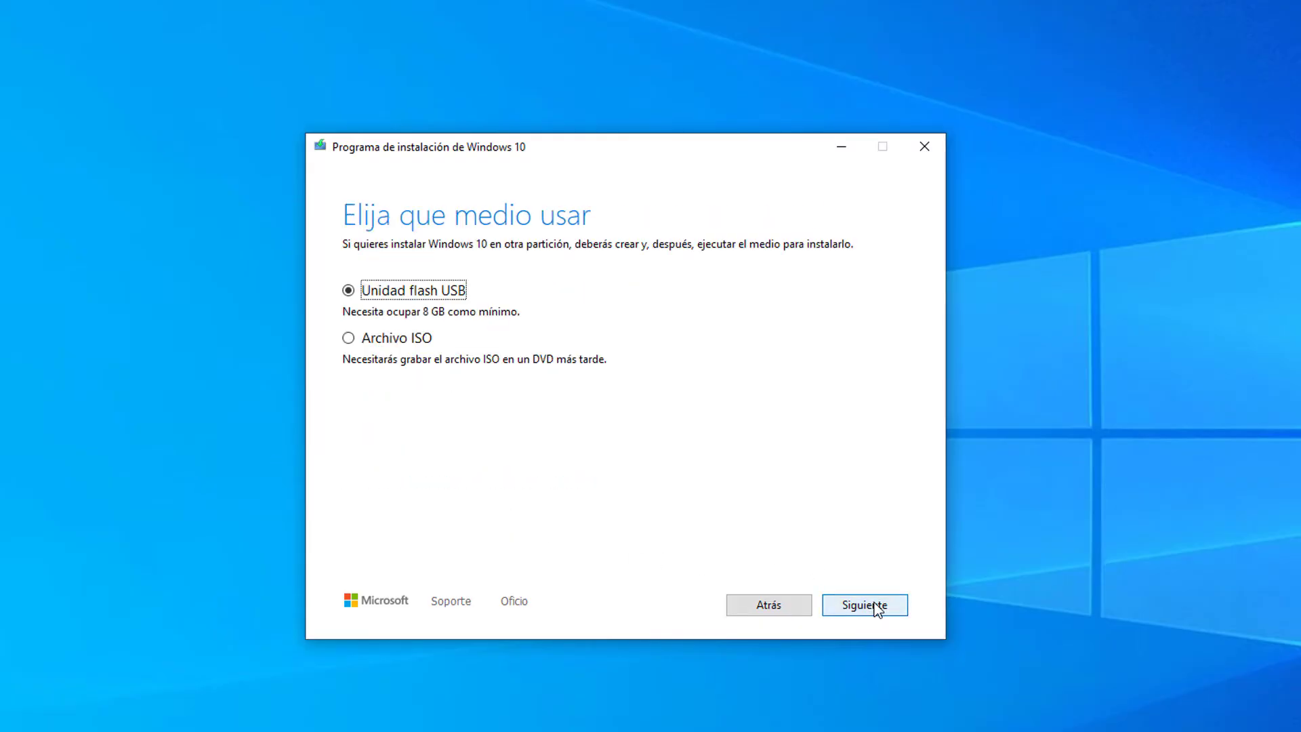
left_click(421, 343)
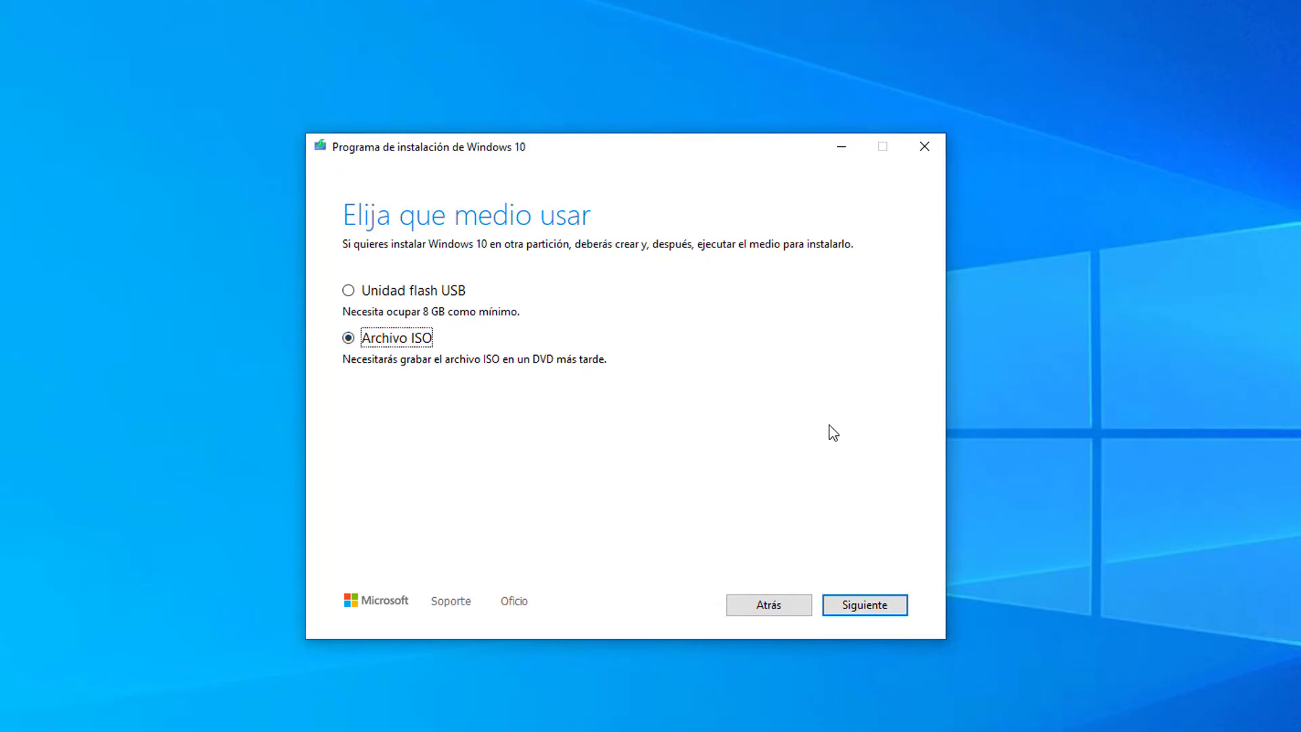
left_click(891, 605)
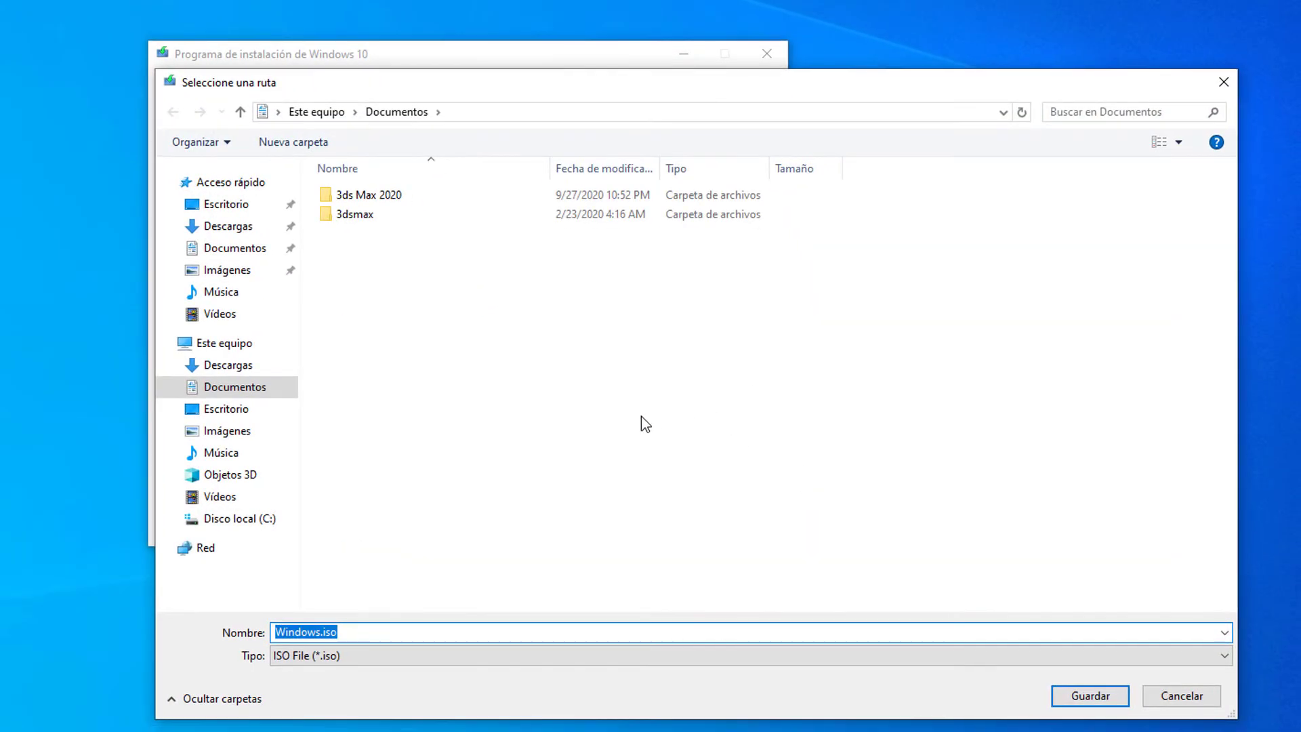
Create a folder named Windows 10 on the Escritorio as the location for the ISO
left_click(248, 211)
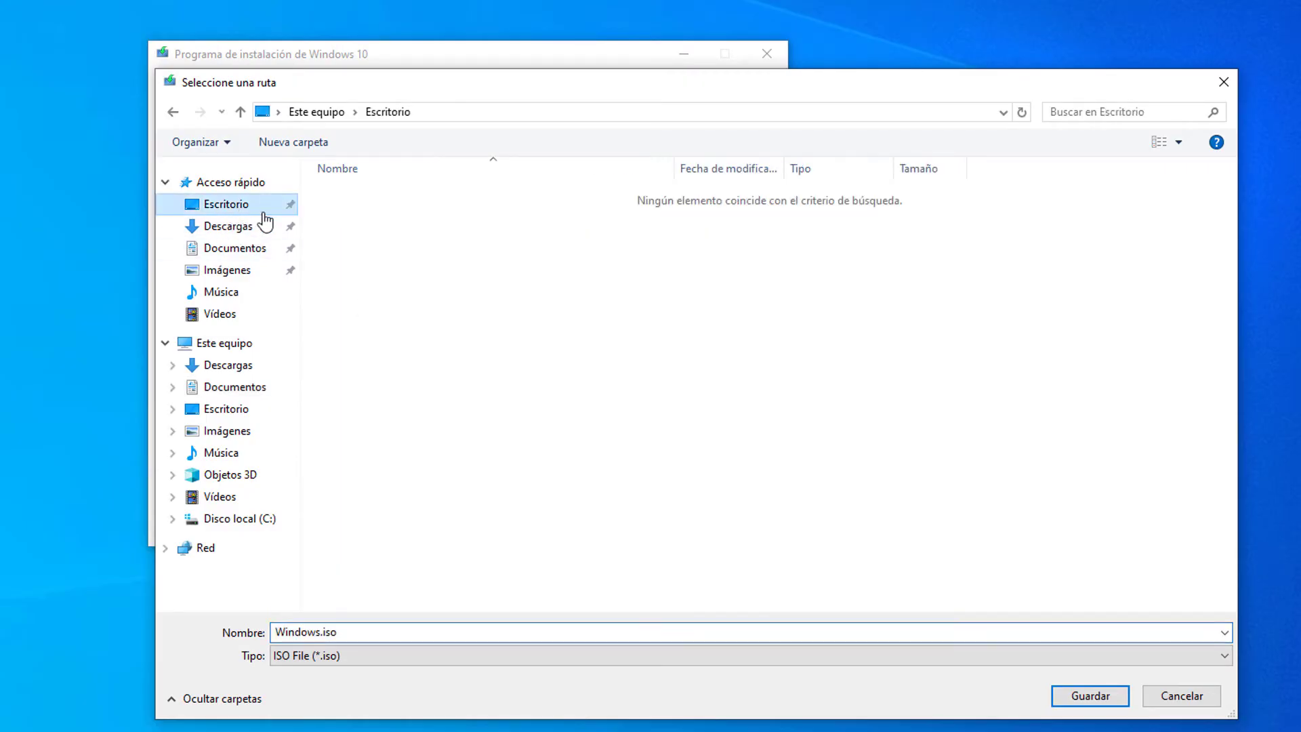
right_click(463, 328)
mouse_move(430, 515)
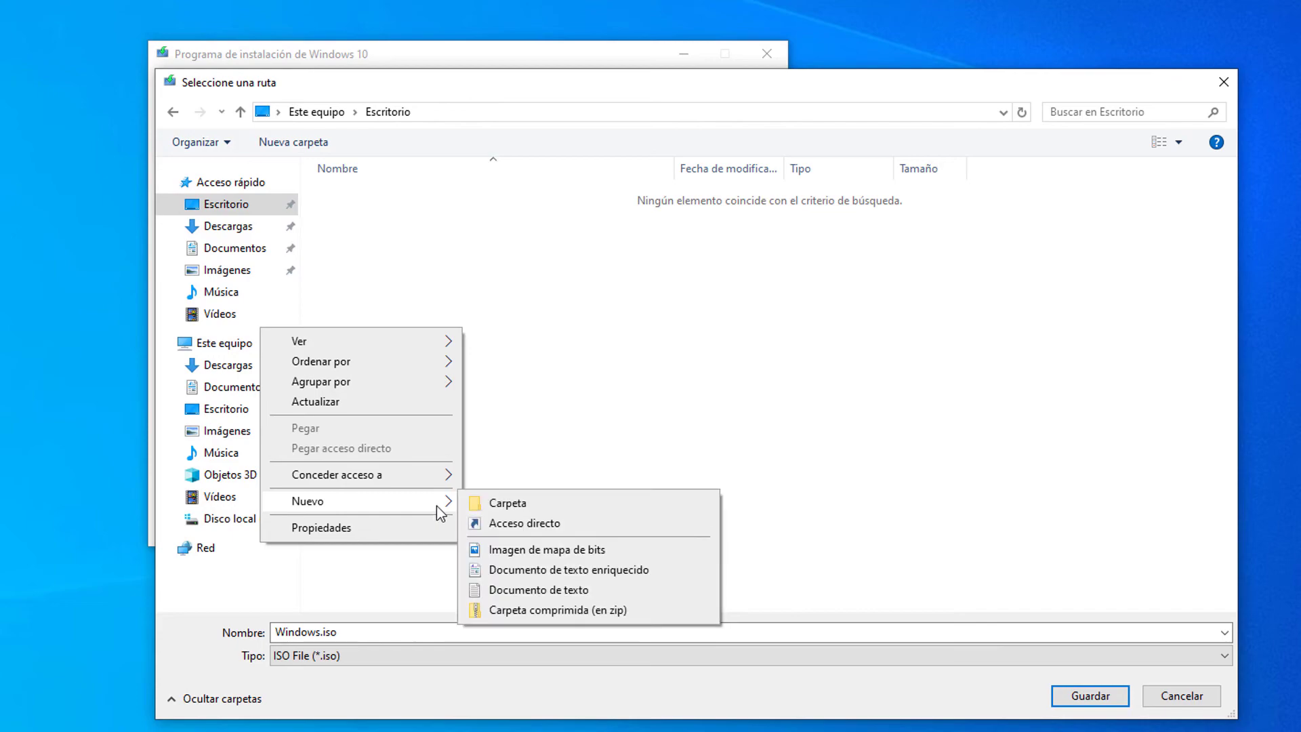
left_click(538, 503)
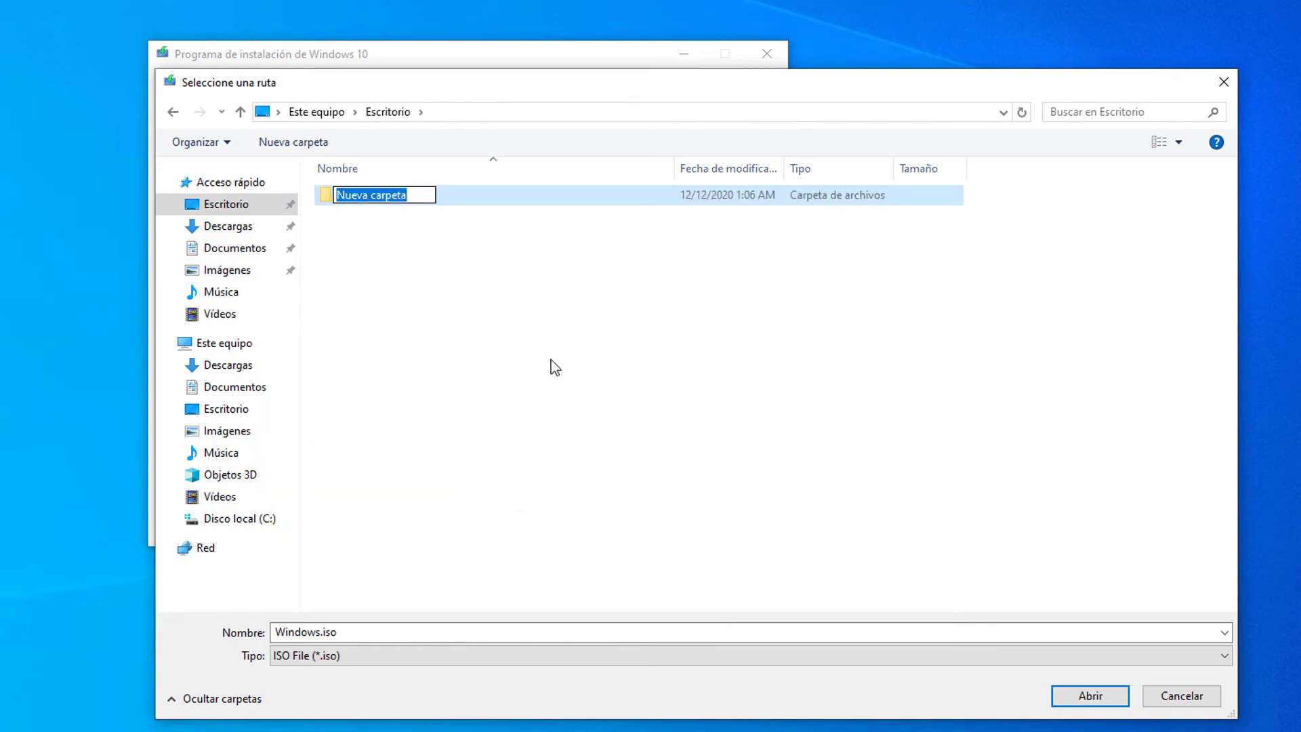
type("Windows 10")
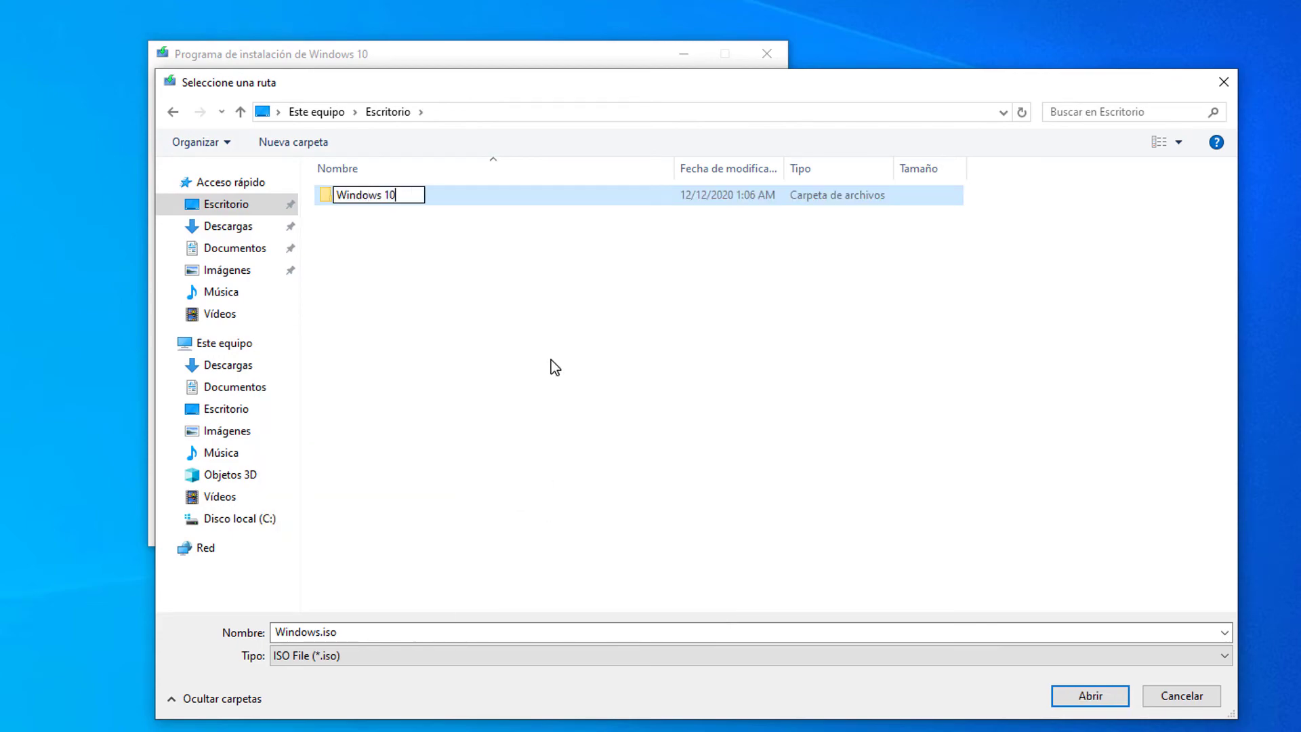
key("Return")
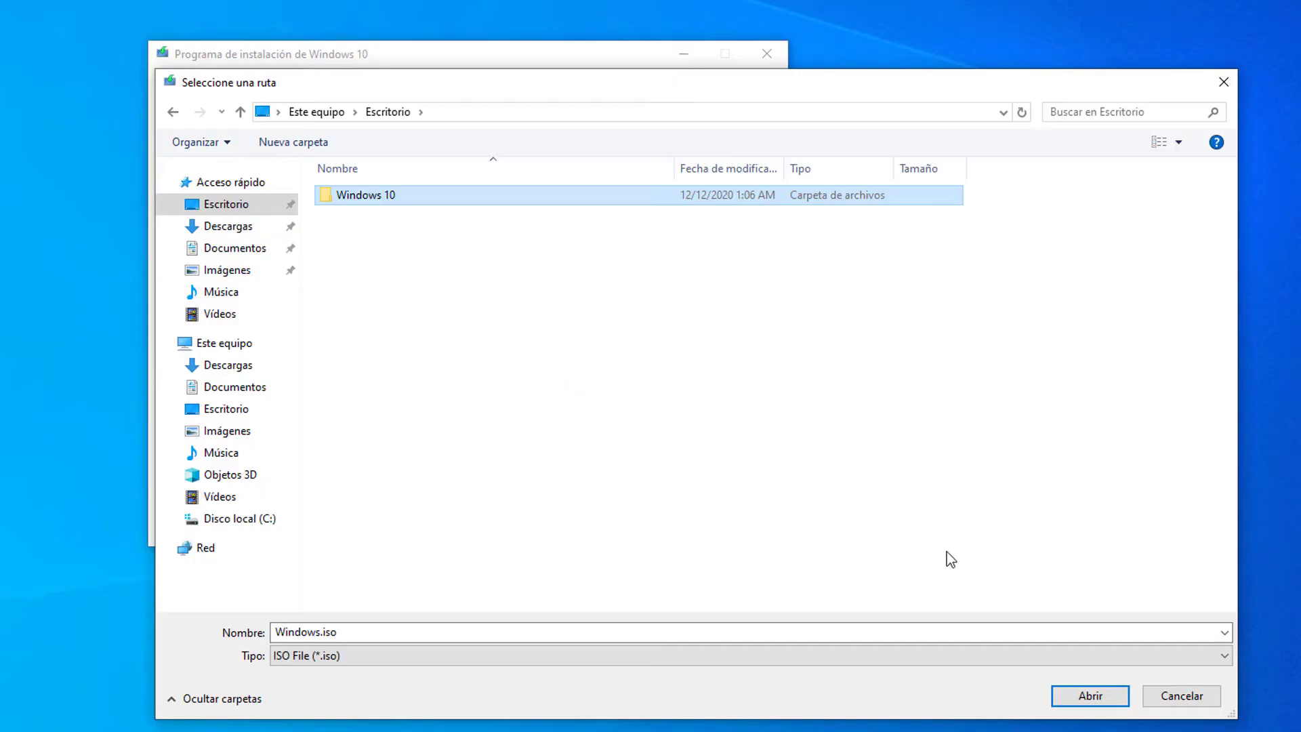
Save the image as Windows.iso in the Windows 10 folder and finish the media creation wizard
left_click(1077, 699)
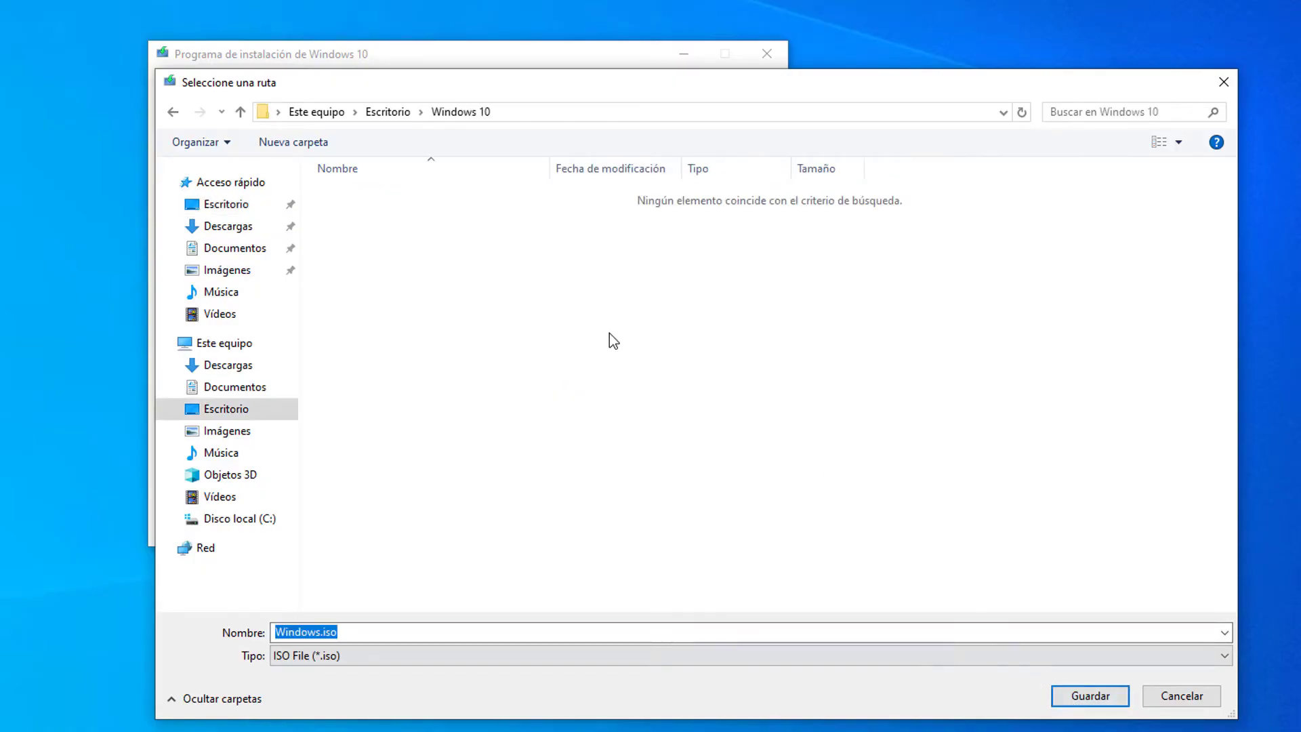
left_click(1092, 696)
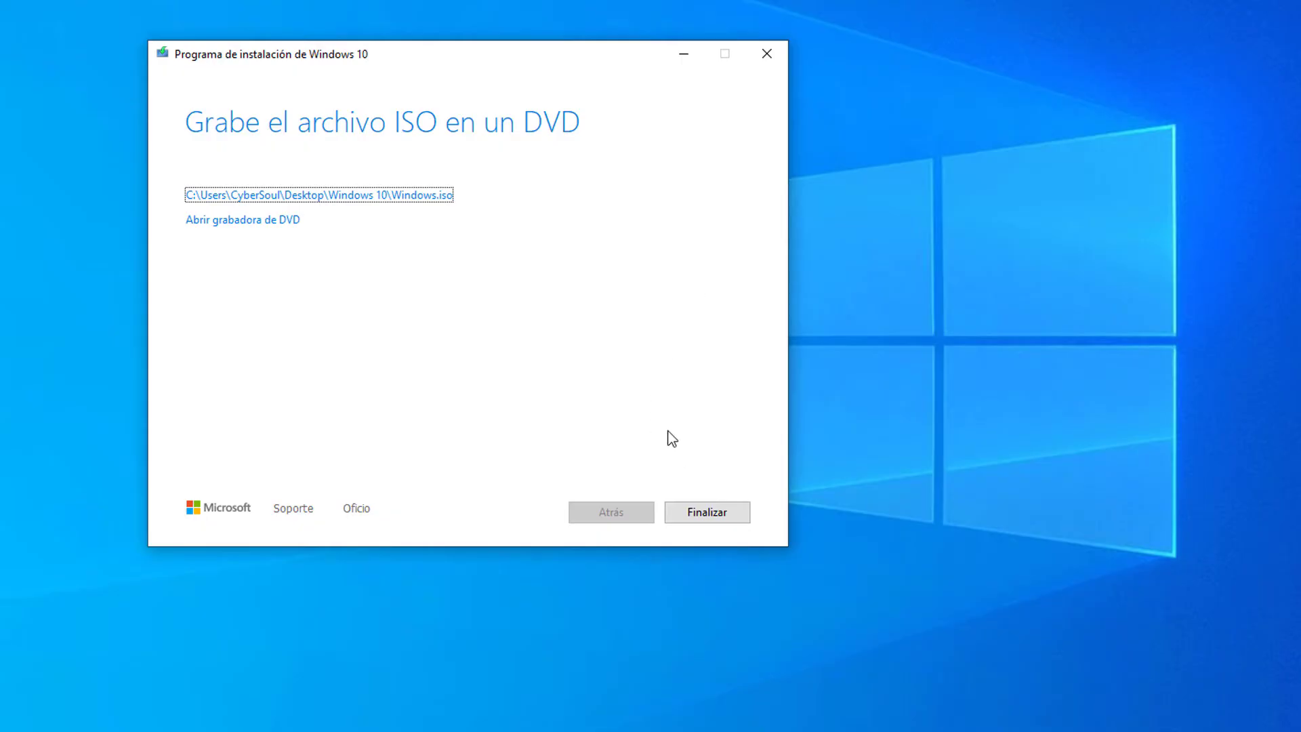
left_click(727, 512)
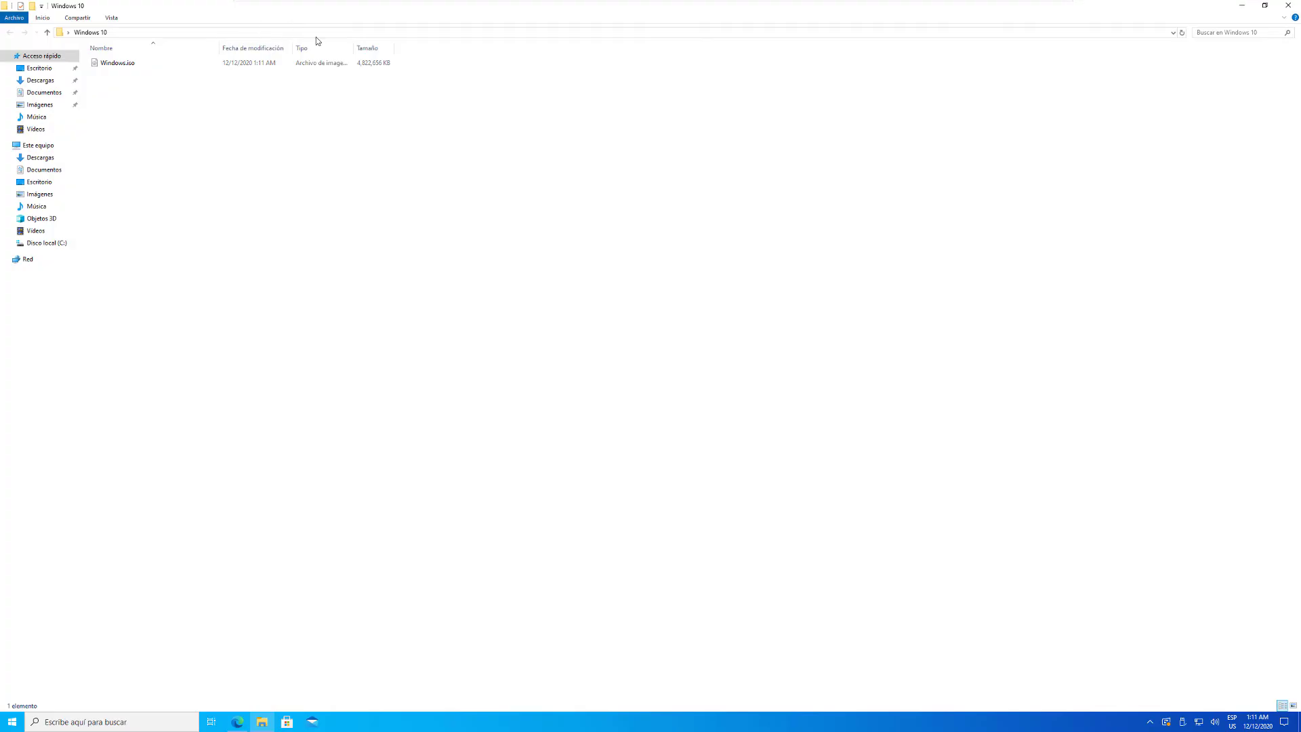
Mount Windows.iso from the Windows 10 folder as a virtual DVD drive
left_click(1265, 5)
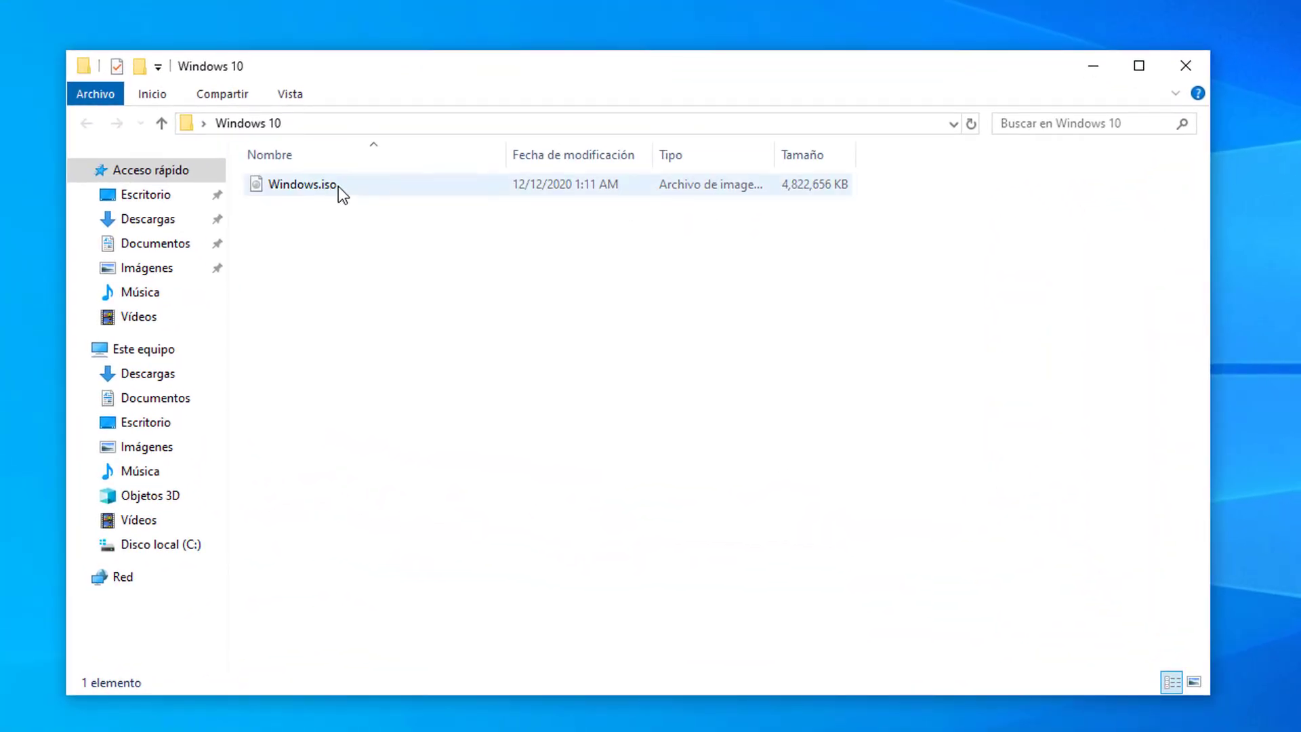
left_click(339, 189)
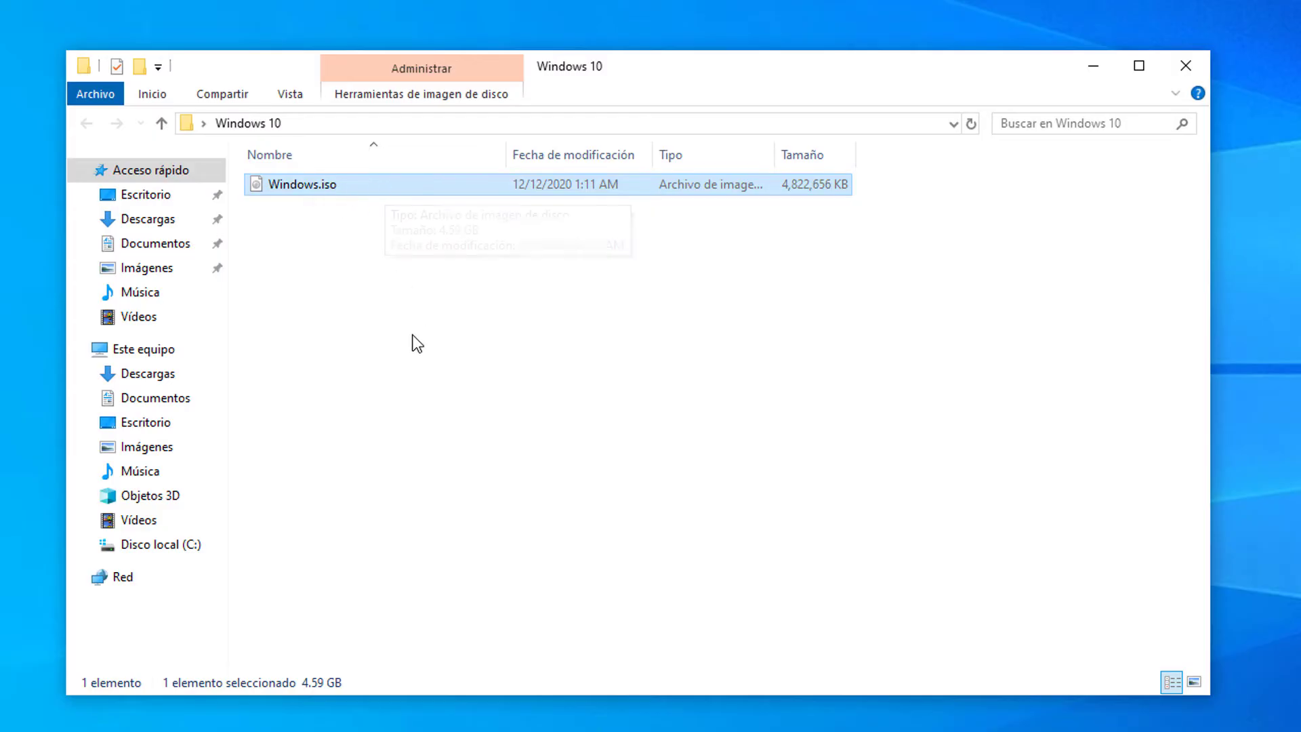
right_click(331, 184)
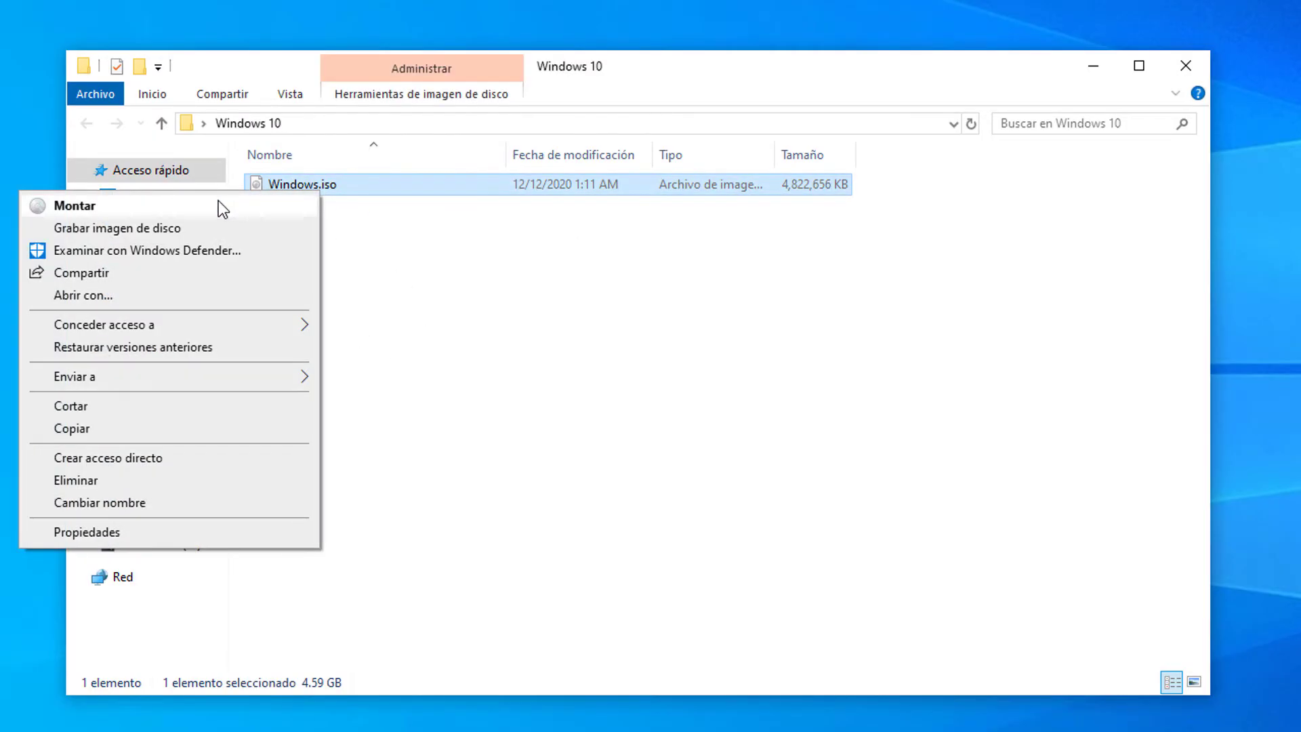
left_click(123, 206)
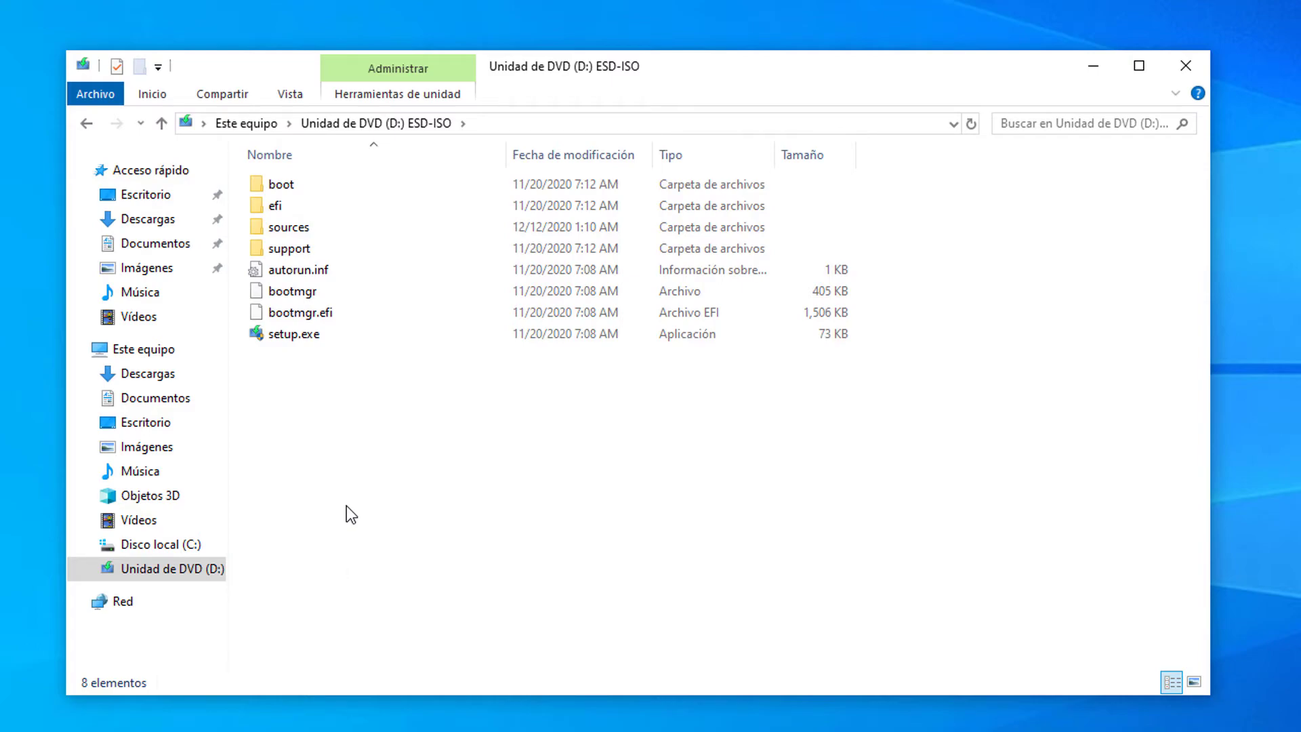
Copy all files and folders from the mounted DVD drive (D:) into the Windows 10 folder on the desktop
left_click_drag(347, 505, 306, 184)
right_click(332, 228)
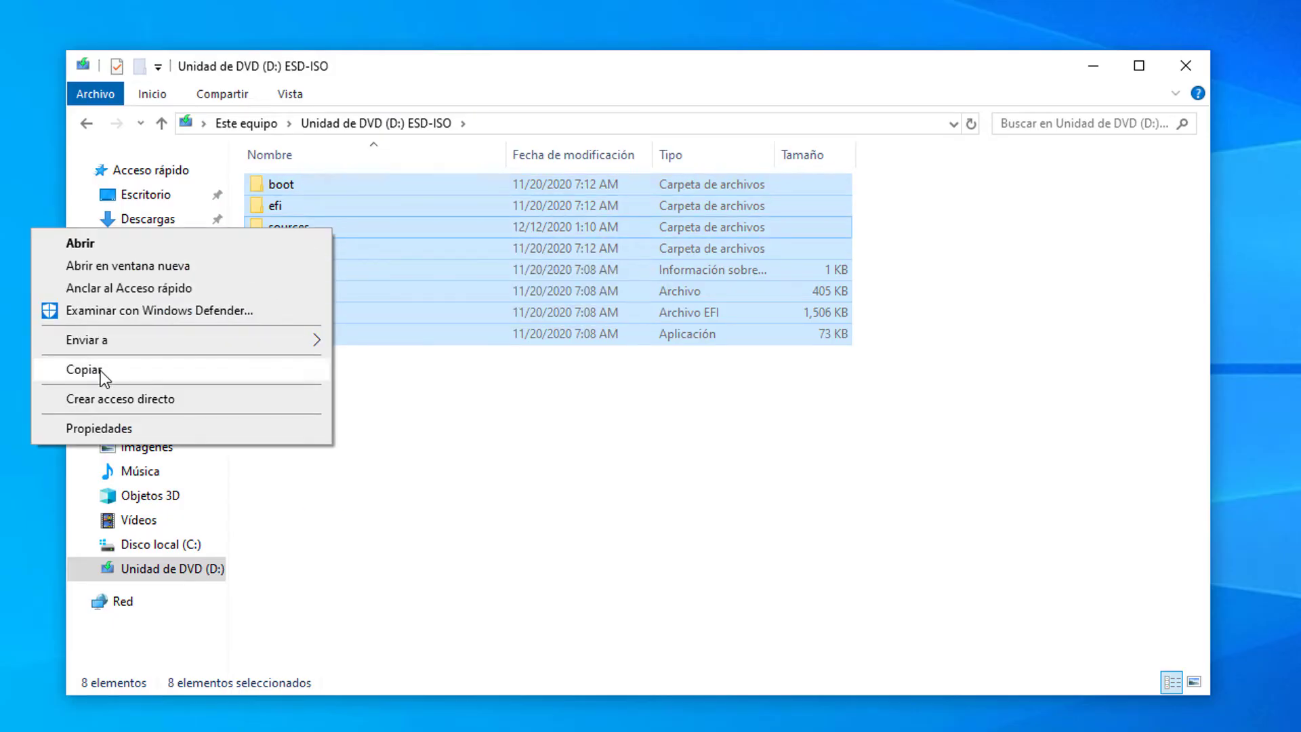
left_click(123, 371)
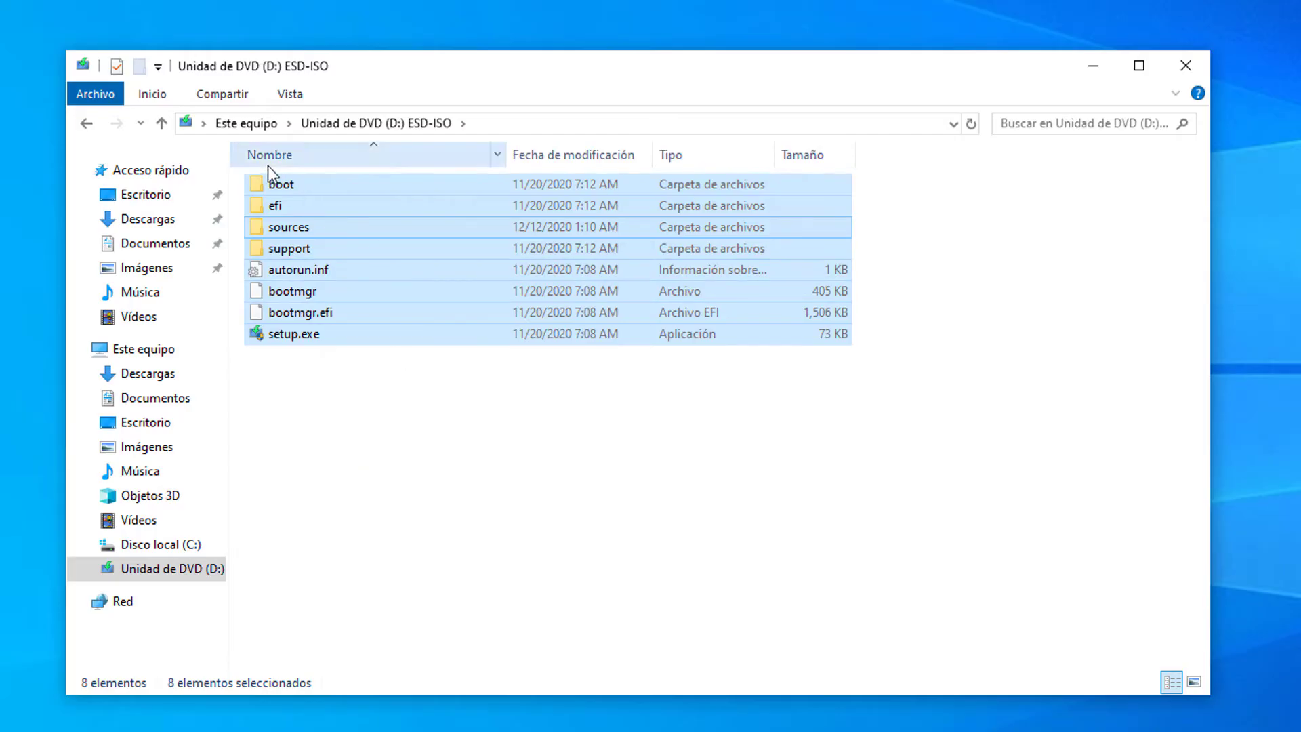
left_click(1187, 68)
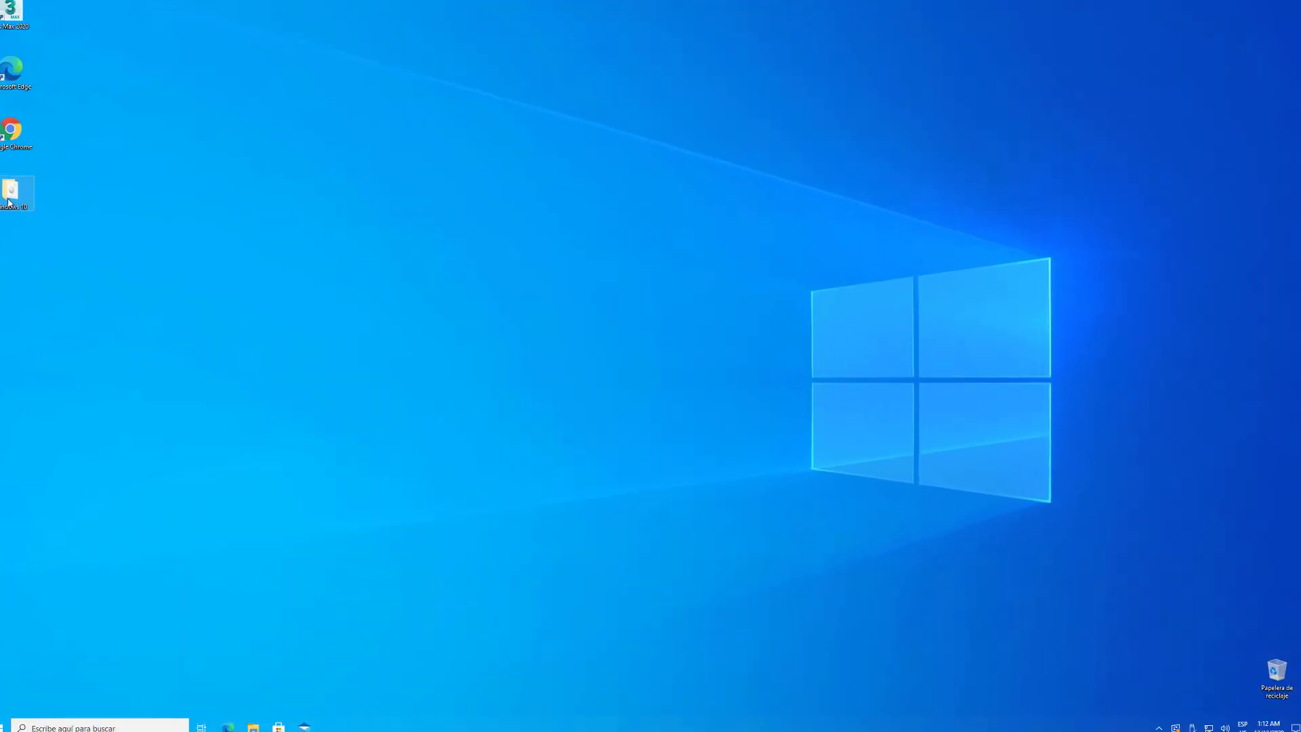
double_click(22, 204)
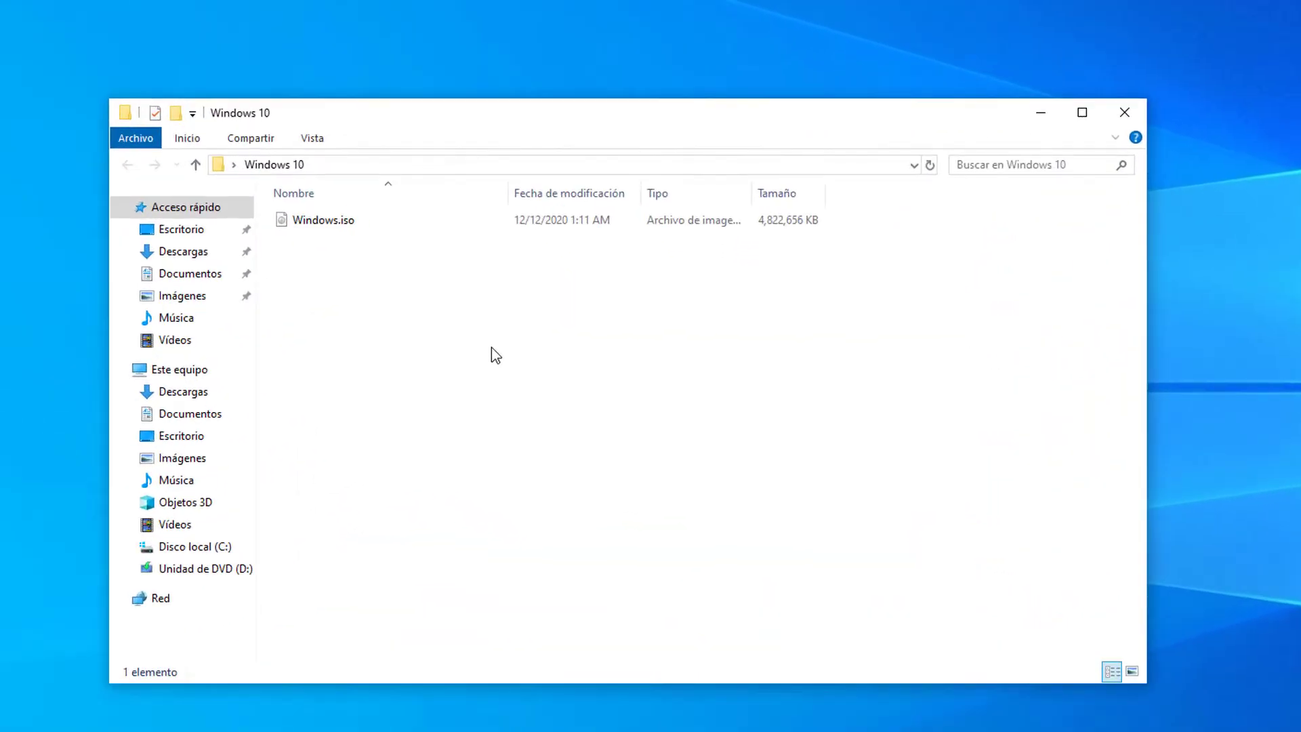
right_click(595, 359)
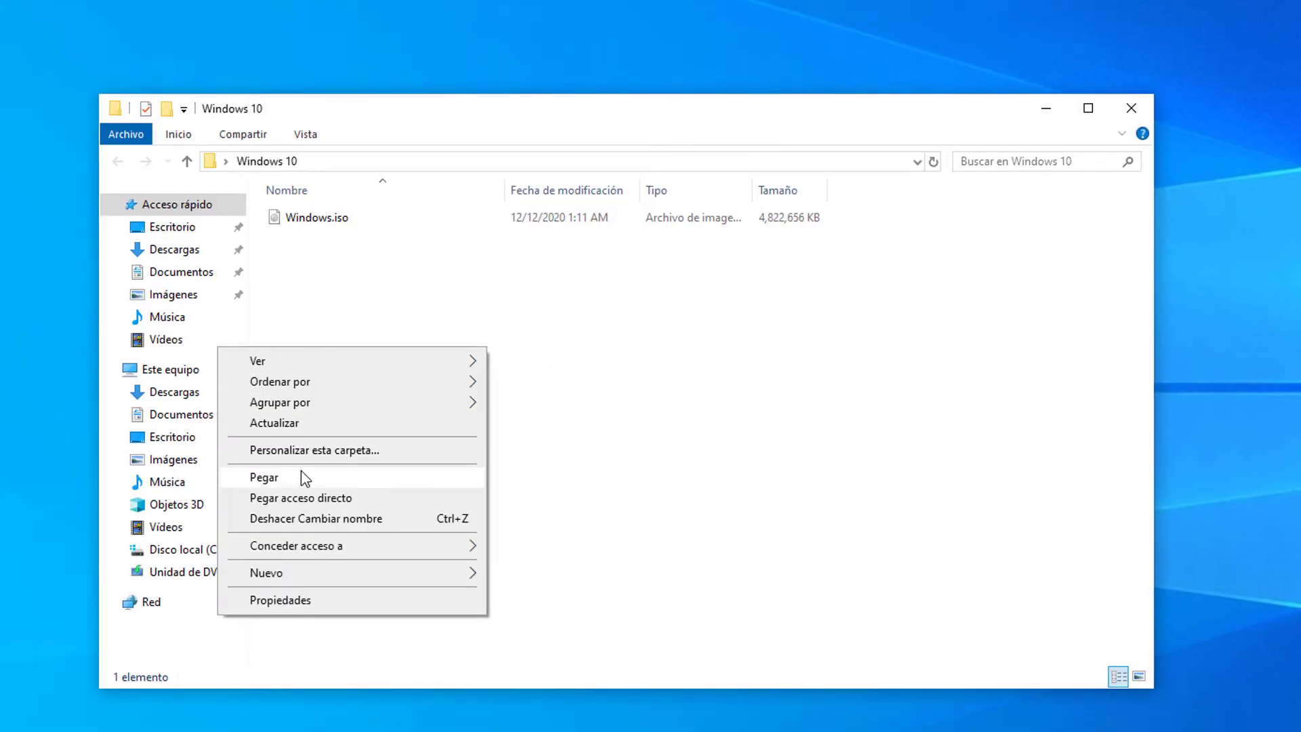
left_click(358, 478)
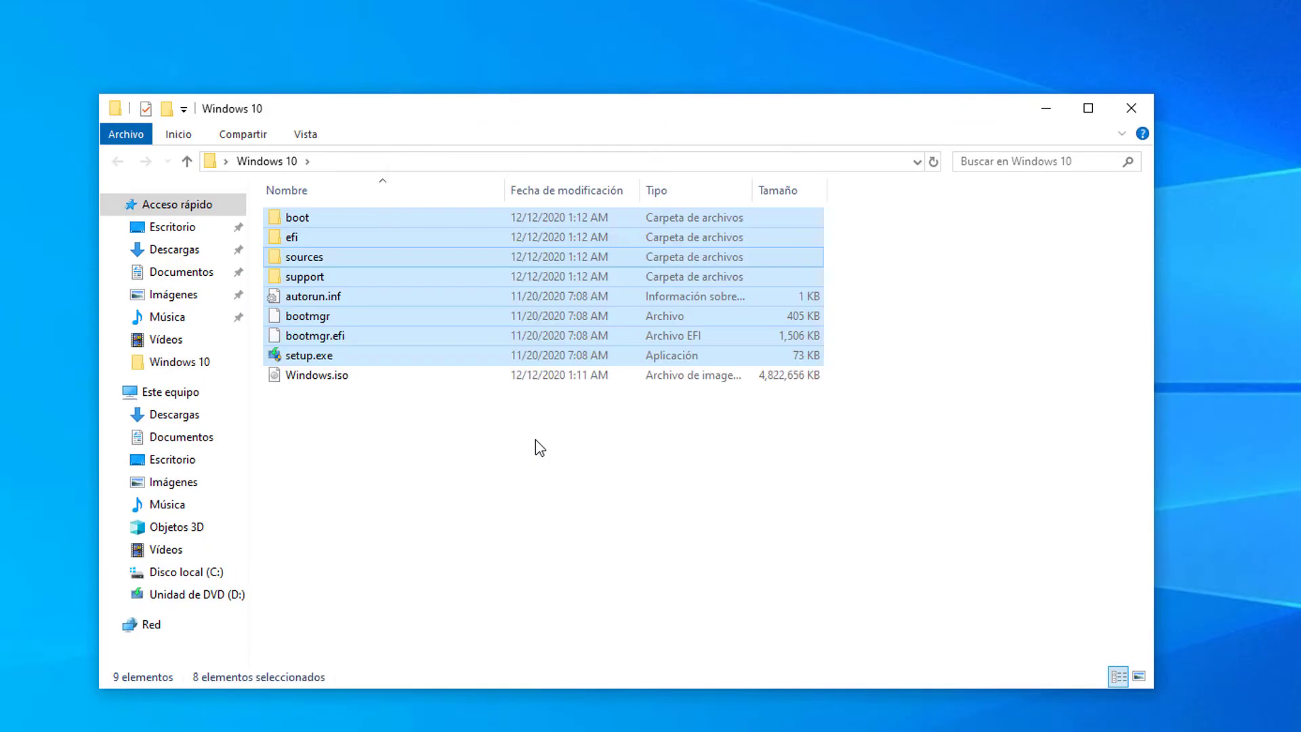
left_click(487, 485)
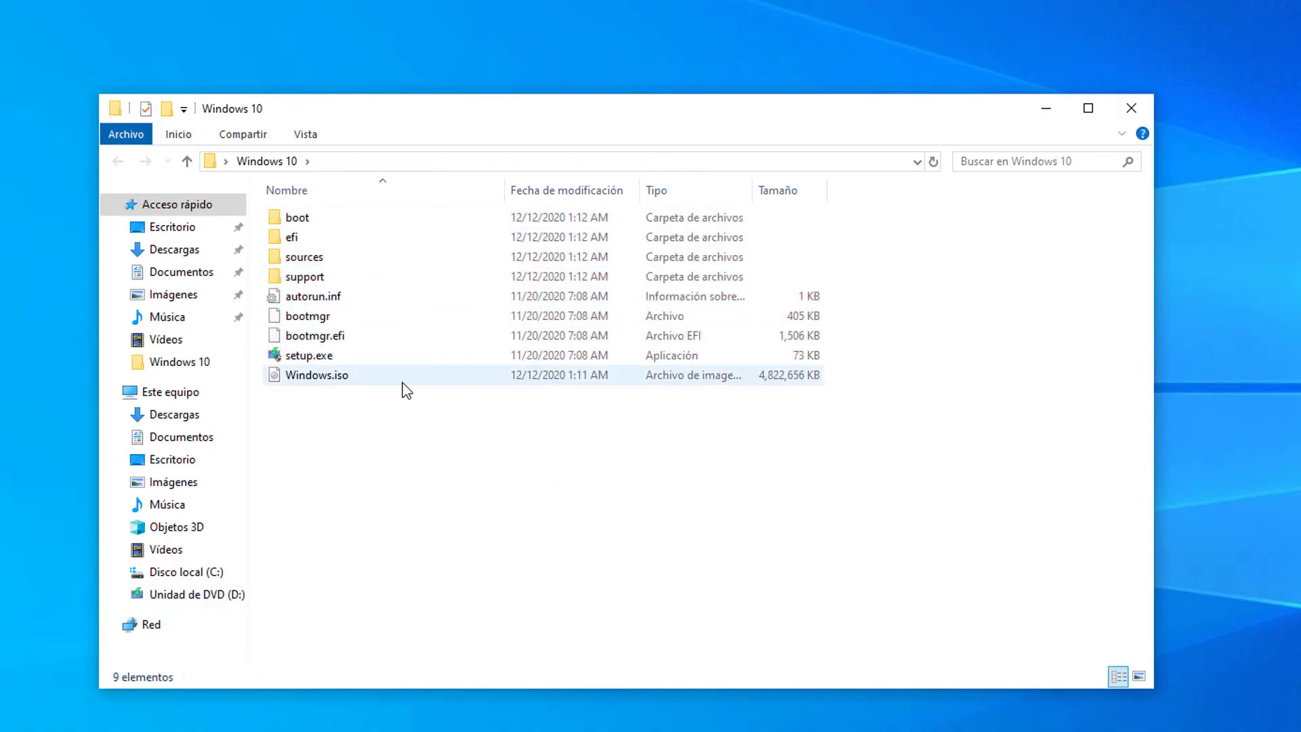
Run setup.exe from the Windows 10 folder and allow it to make changes to the device
left_click(366, 356)
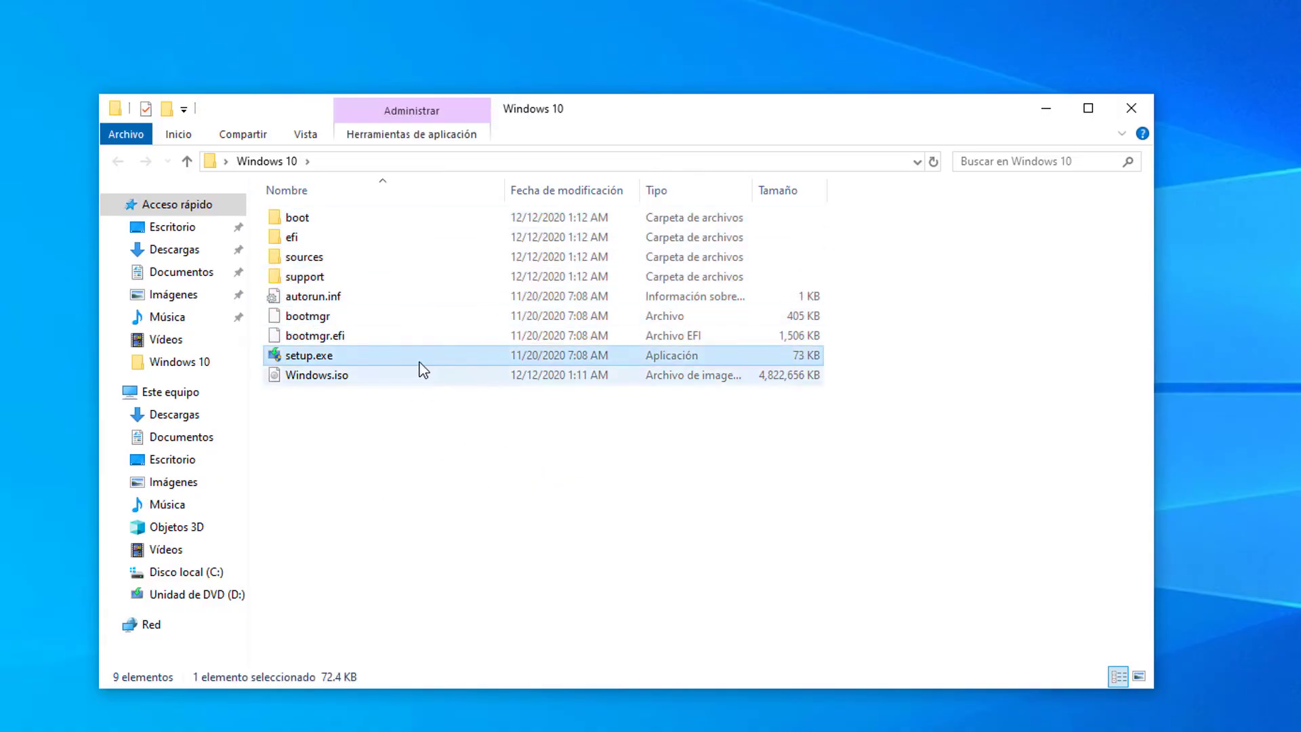
double_click(367, 353)
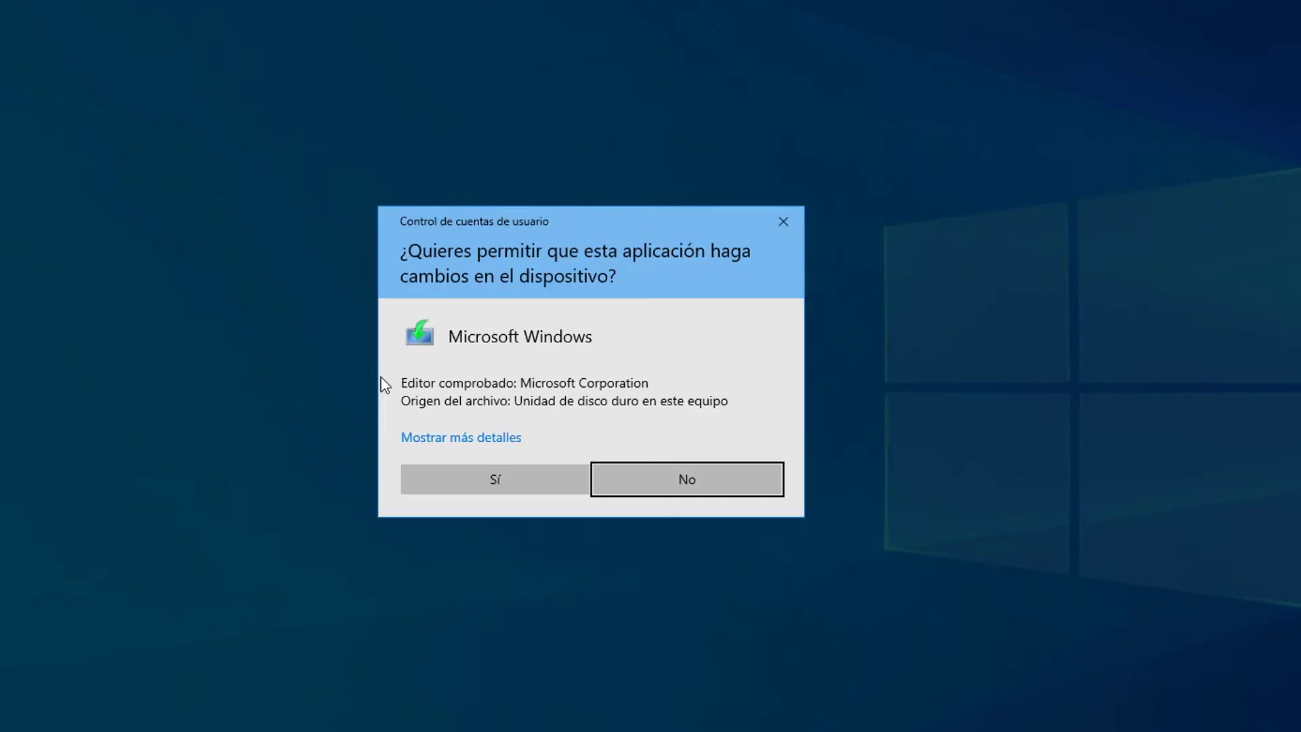
left_click(538, 479)
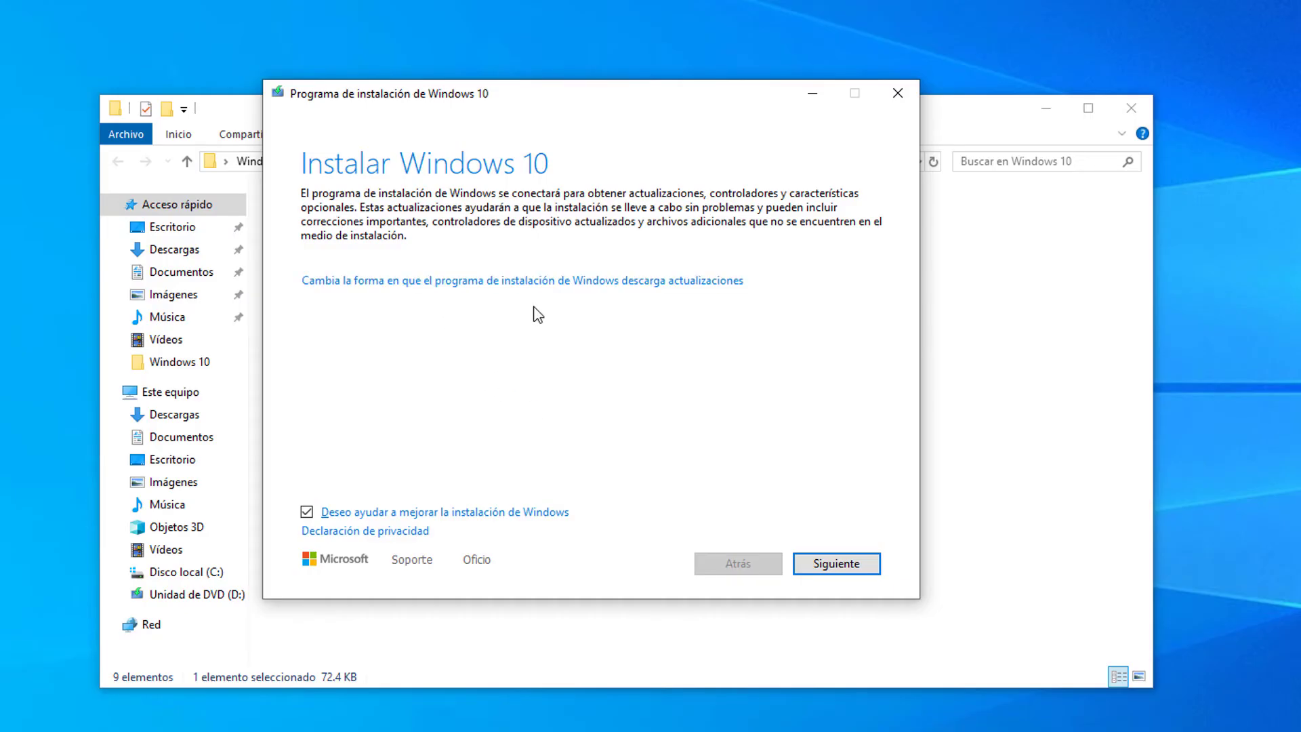
Change how setup downloads updates to "No en este momento" and continue the installation
left_click(681, 288)
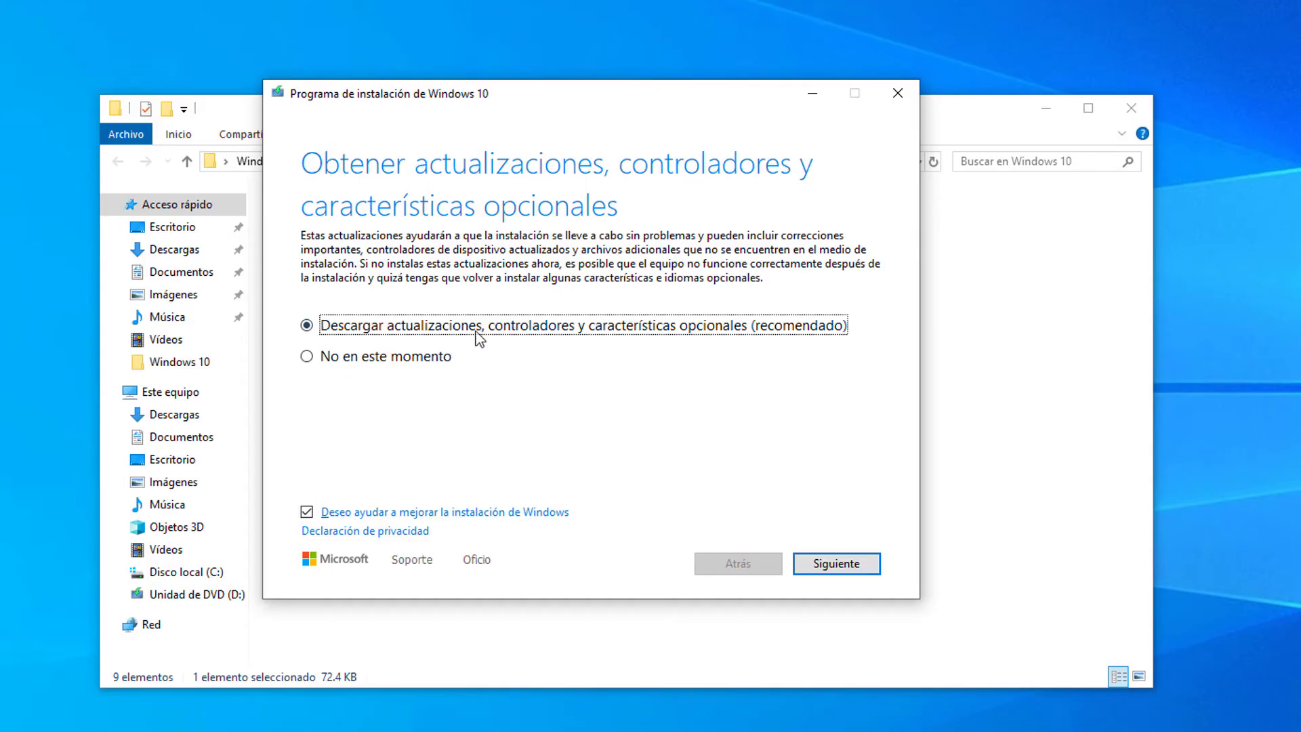
left_click(424, 358)
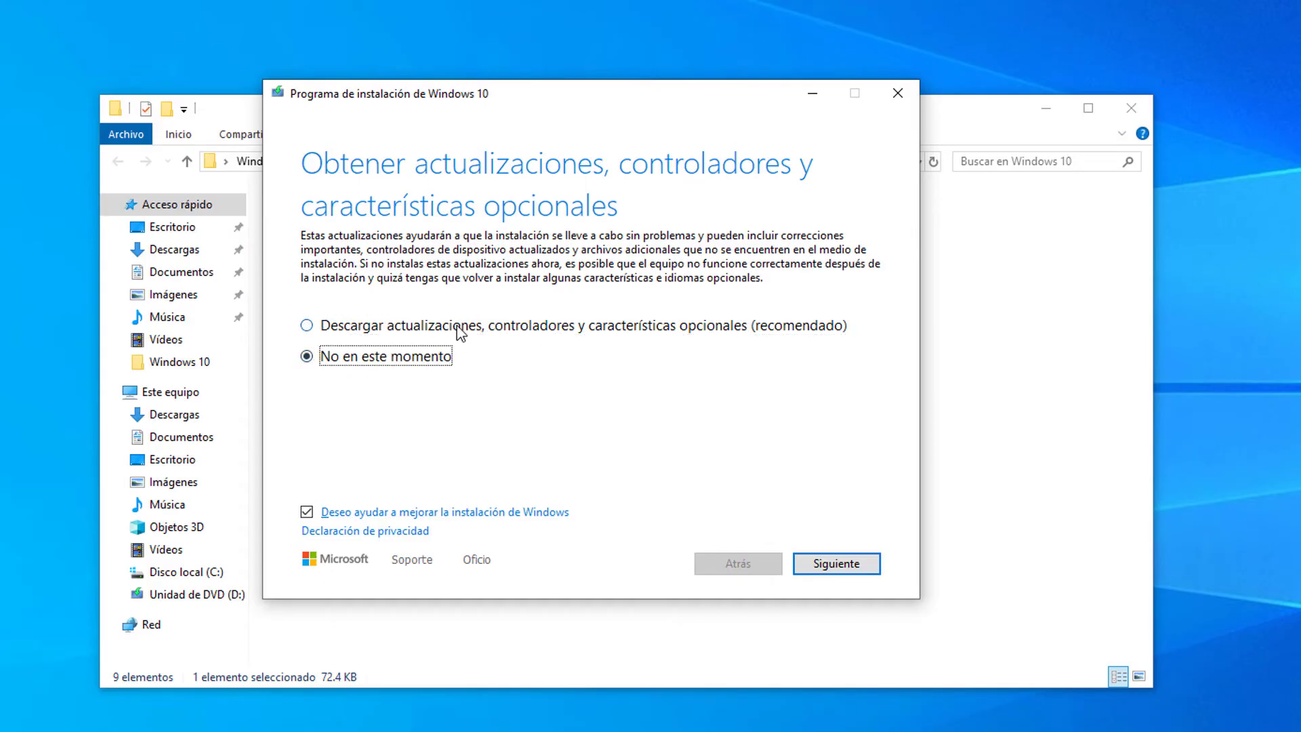
left_click(831, 569)
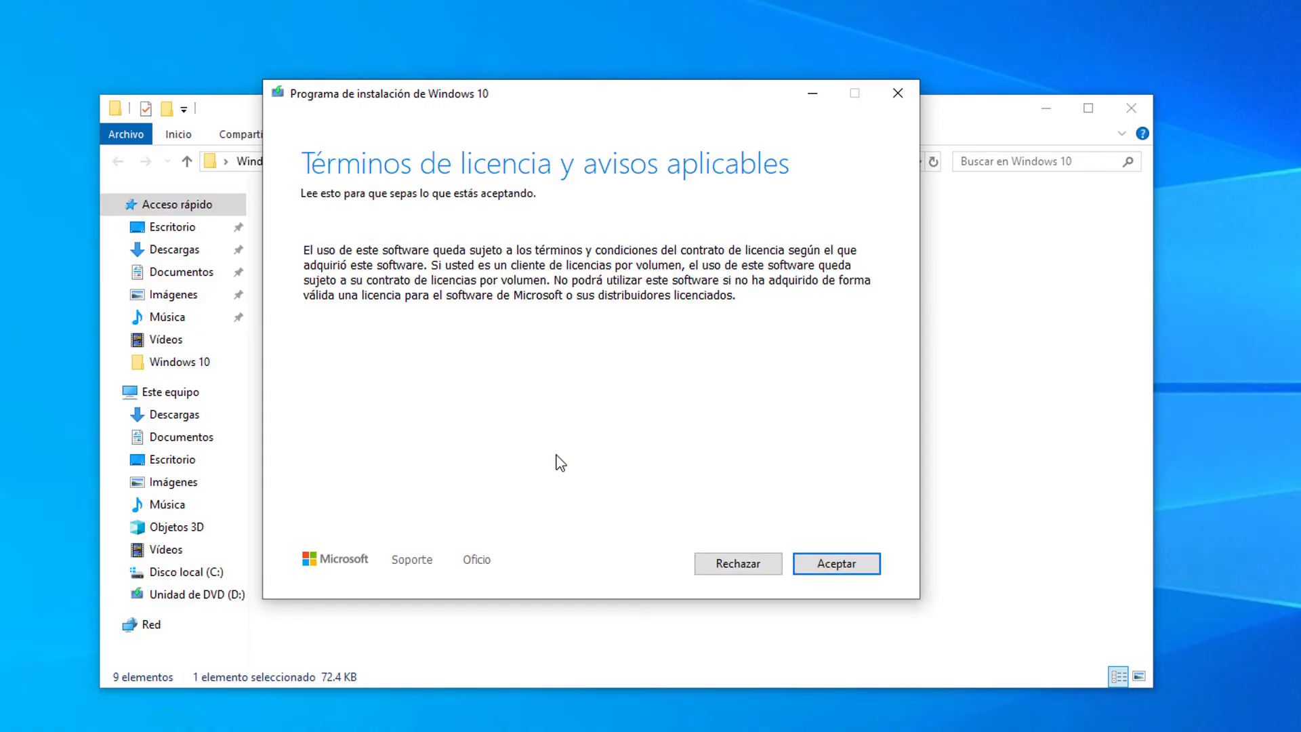
Accept the Windows 10 license terms and decline using an external storage device for the update
left_click(839, 564)
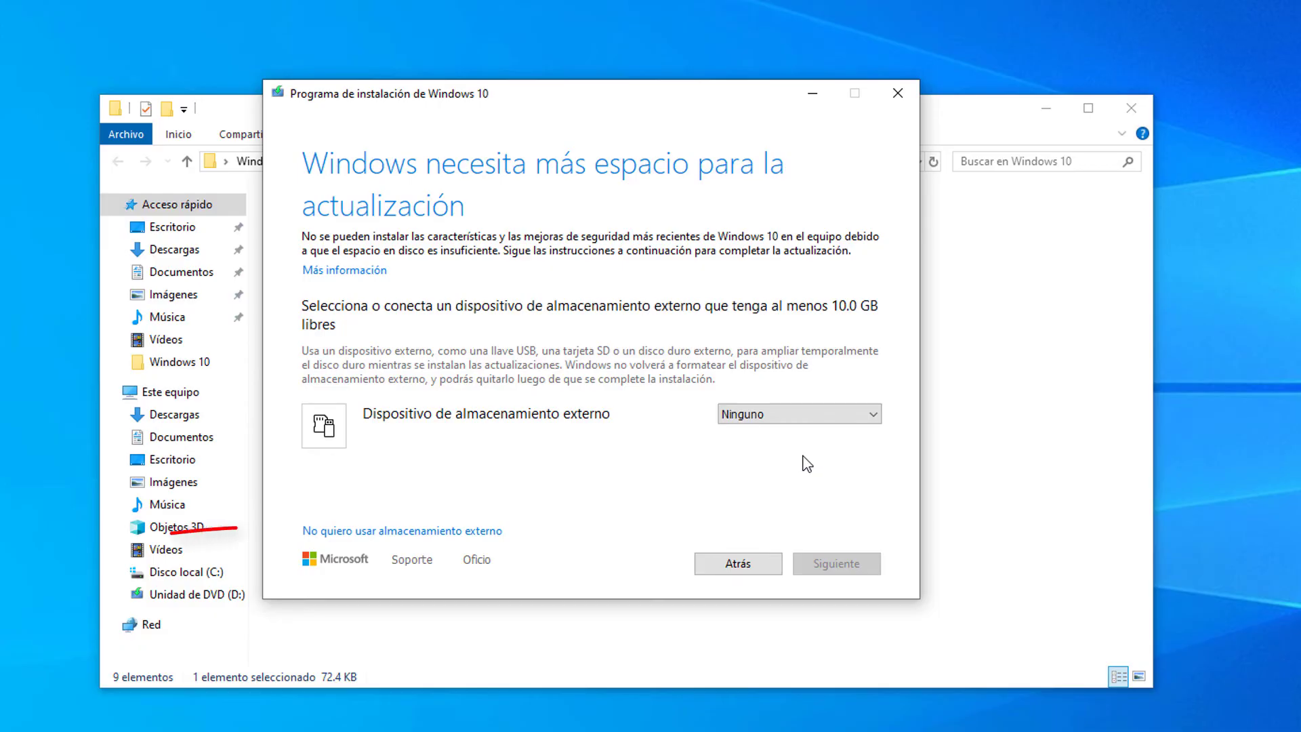
left_click(499, 531)
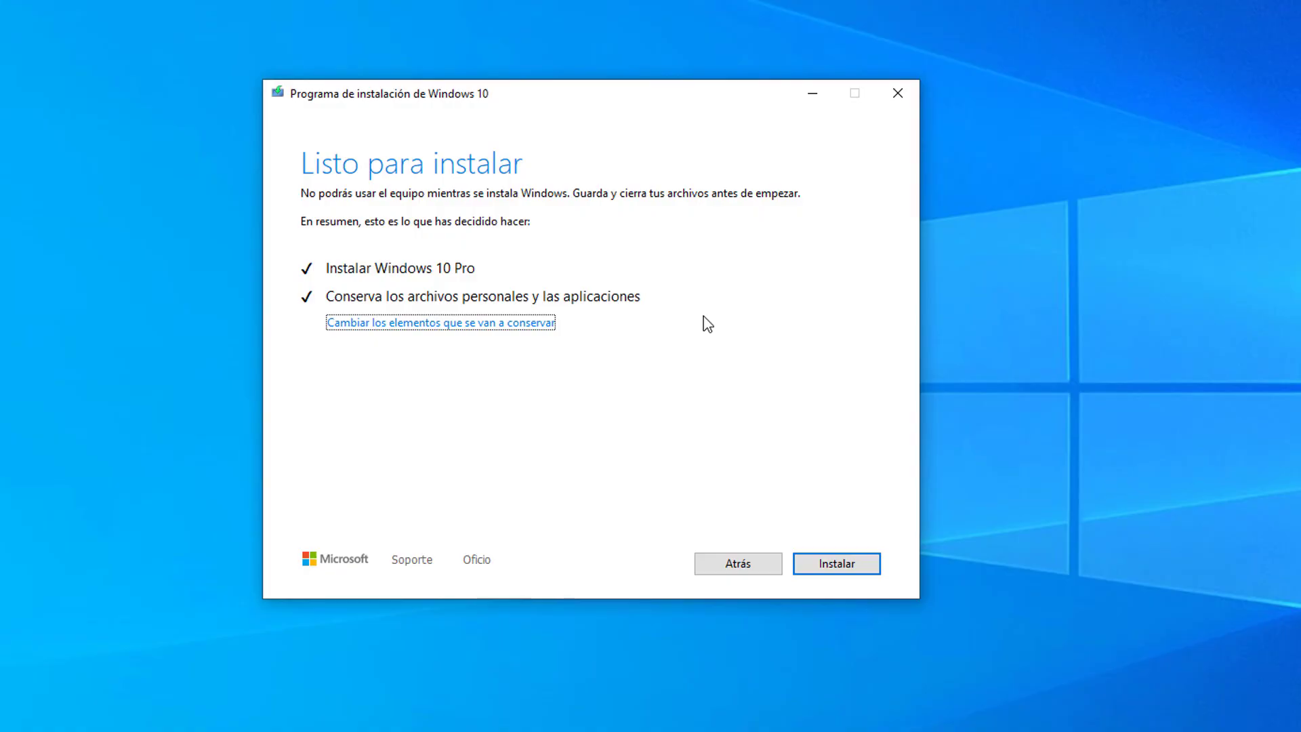
Choose to keep personal files and applications ("Conservar los archivos personales y las aplicaciones") and start the Windows 10 Pro installation
left_click(467, 333)
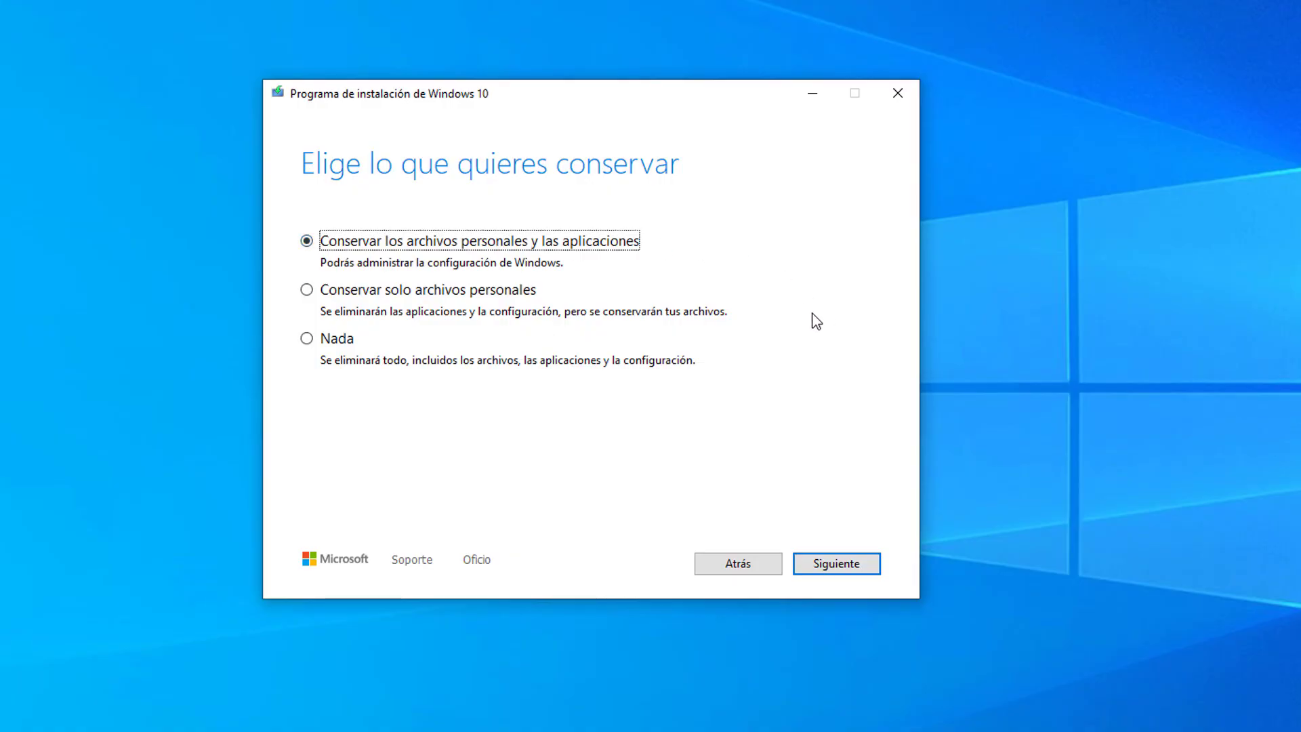
left_click(851, 569)
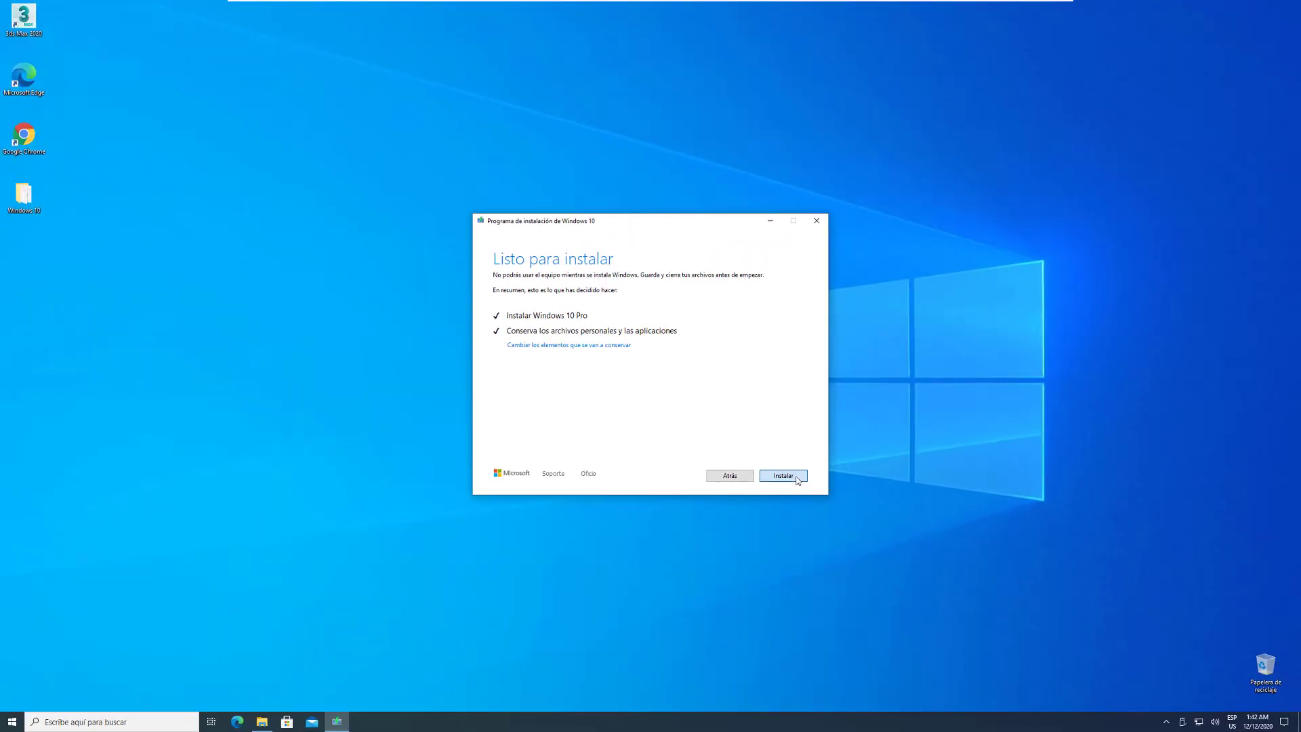
left_click(784, 477)
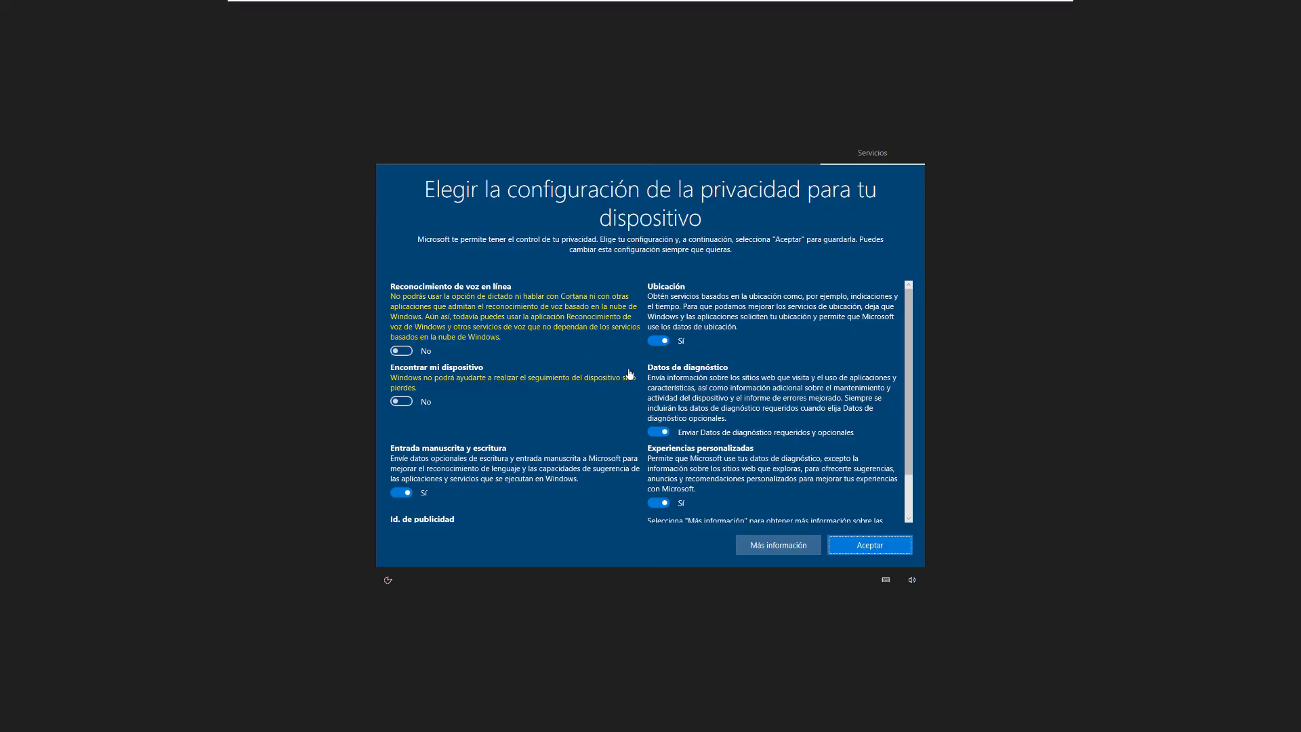
Turn off location, optional diagnostic data, tailored experiences, inking and typing, and advertising ID, and accept the device privacy settings
left_click(659, 340)
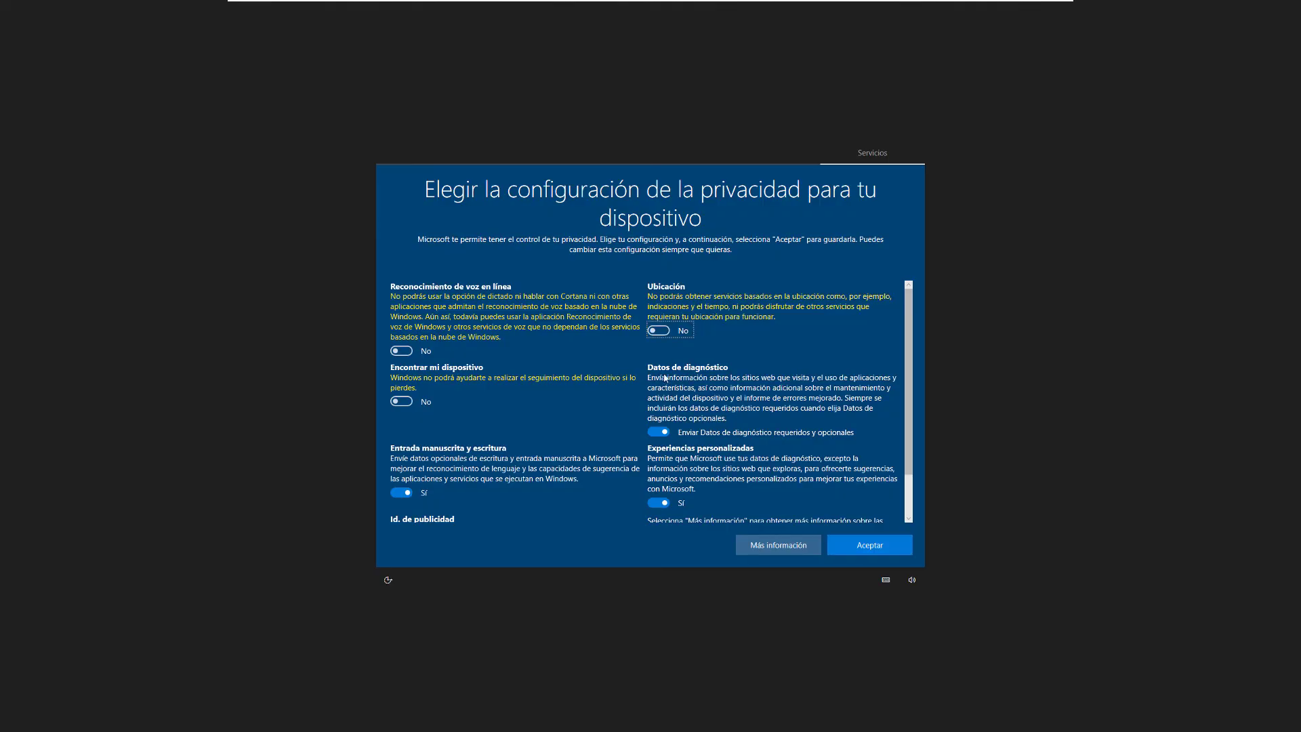
left_click(658, 432)
scroll(659, 433, "down", 1)
left_click(657, 449)
left_click(405, 452)
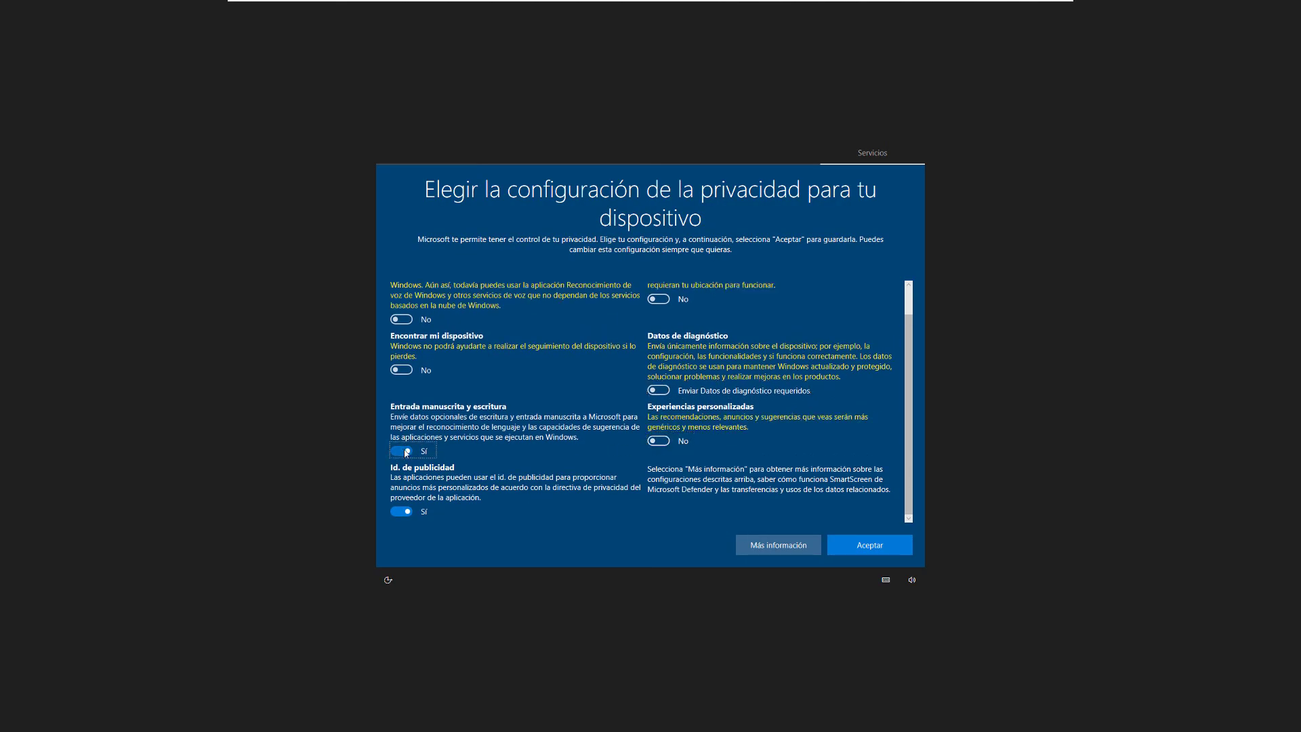
left_click(401, 512)
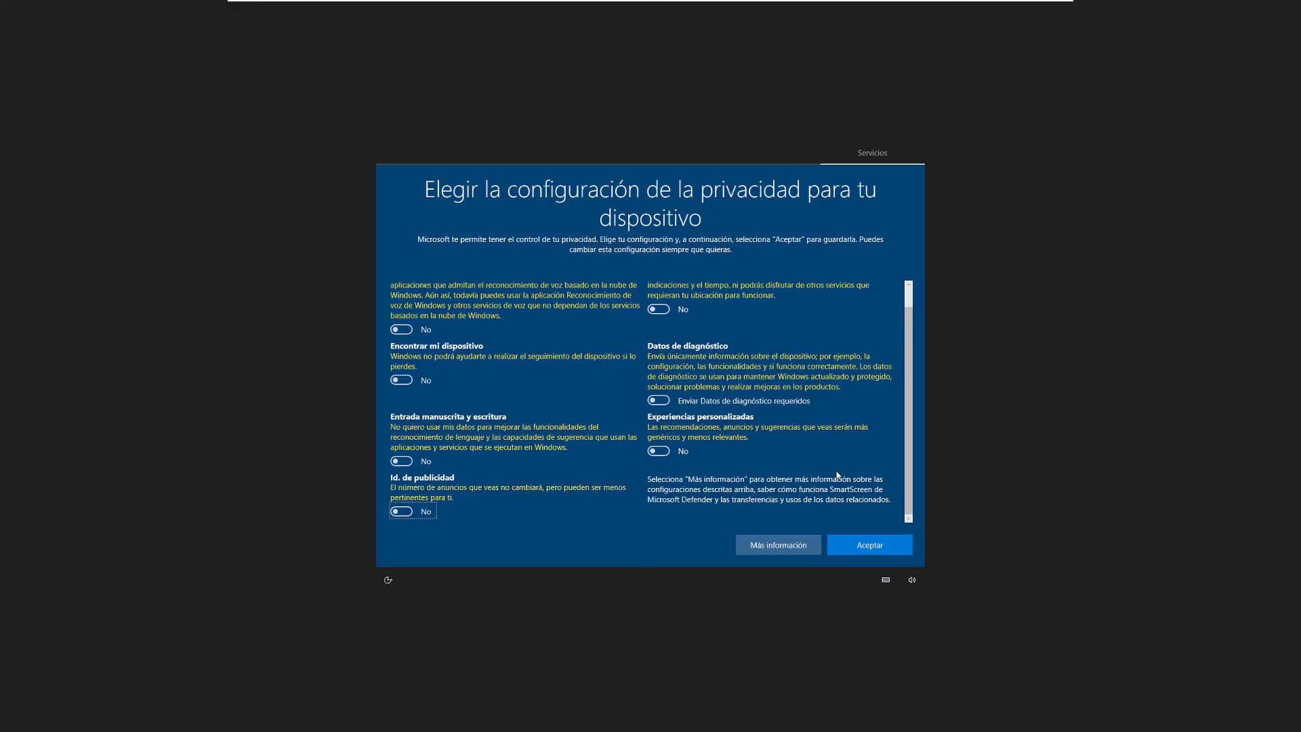
left_click(873, 550)
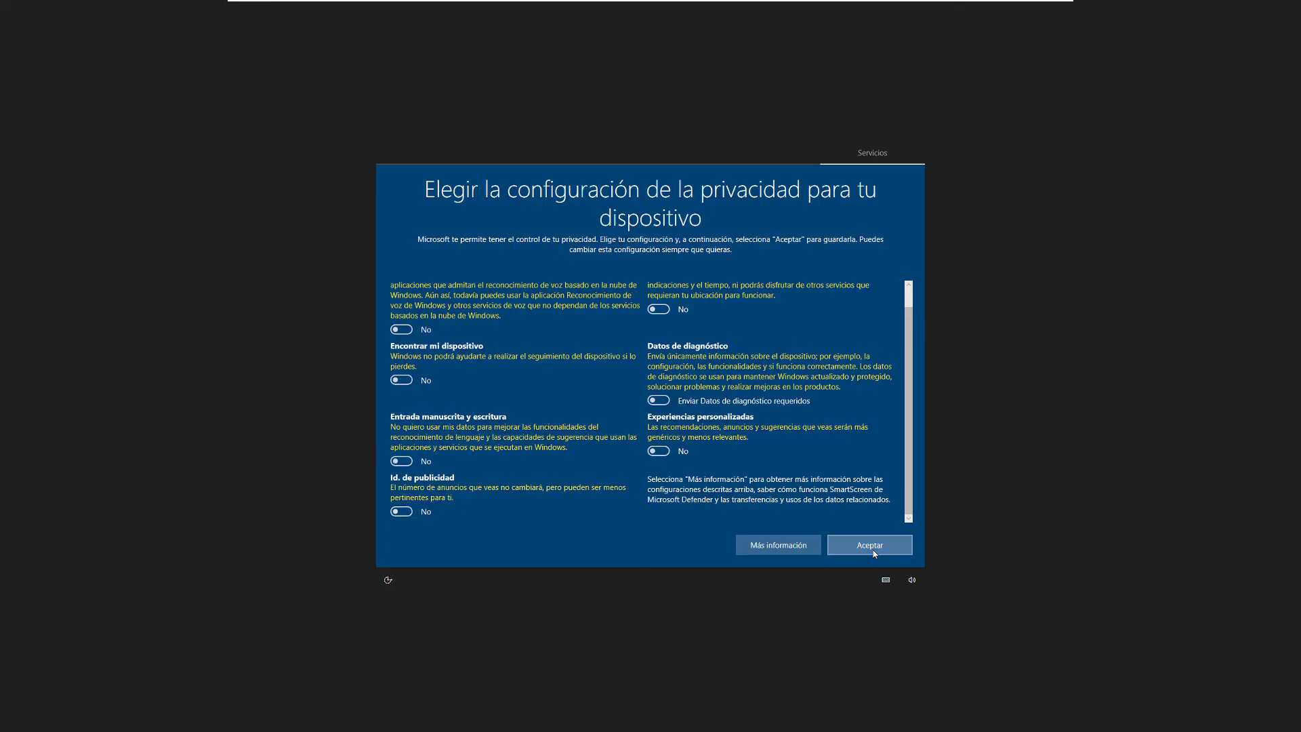